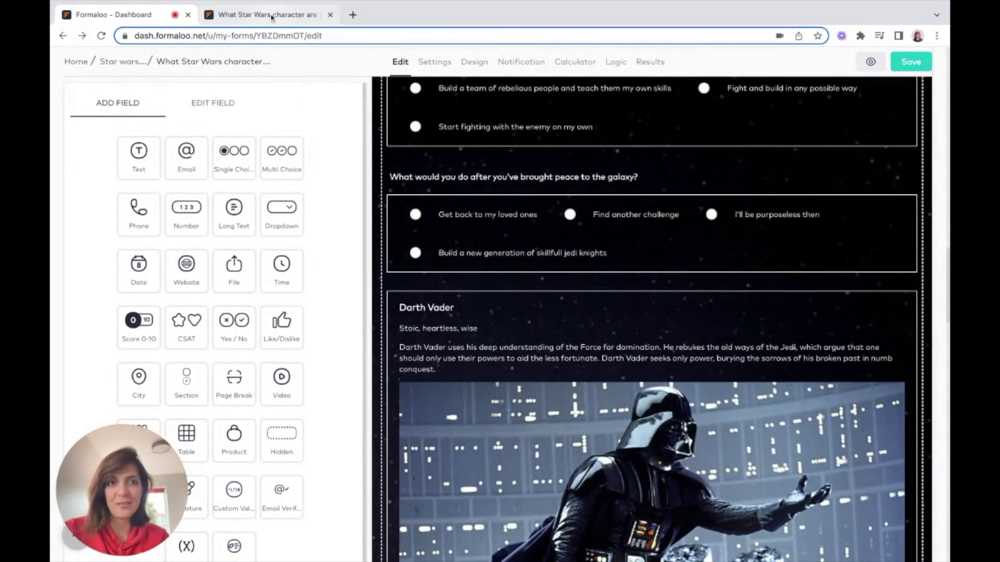
Switch to the live 'What Star Wars character are you?' quiz tab to view it as a visitor
left_click(272, 16)
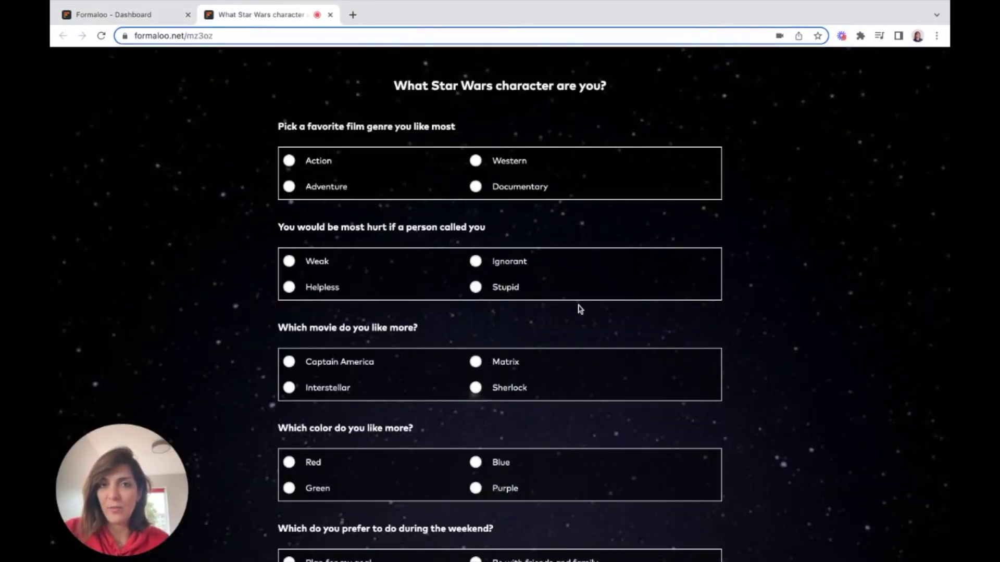
Scroll the live quiz down to its character result cards, then go back to the Dashboard editor
scroll(579, 309, "down", 15)
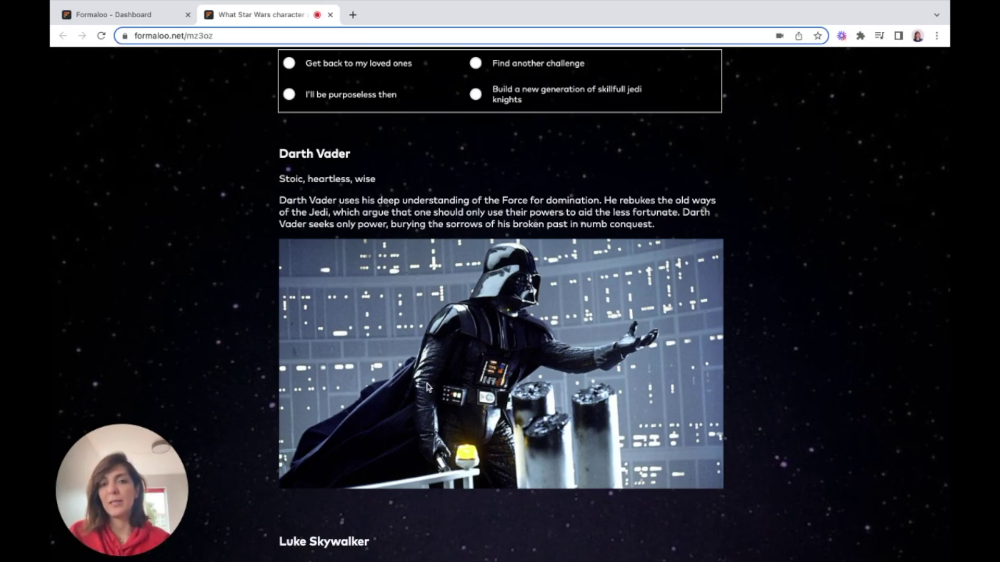
scroll(453, 371, "down", 6)
scroll(453, 371, "up", 10)
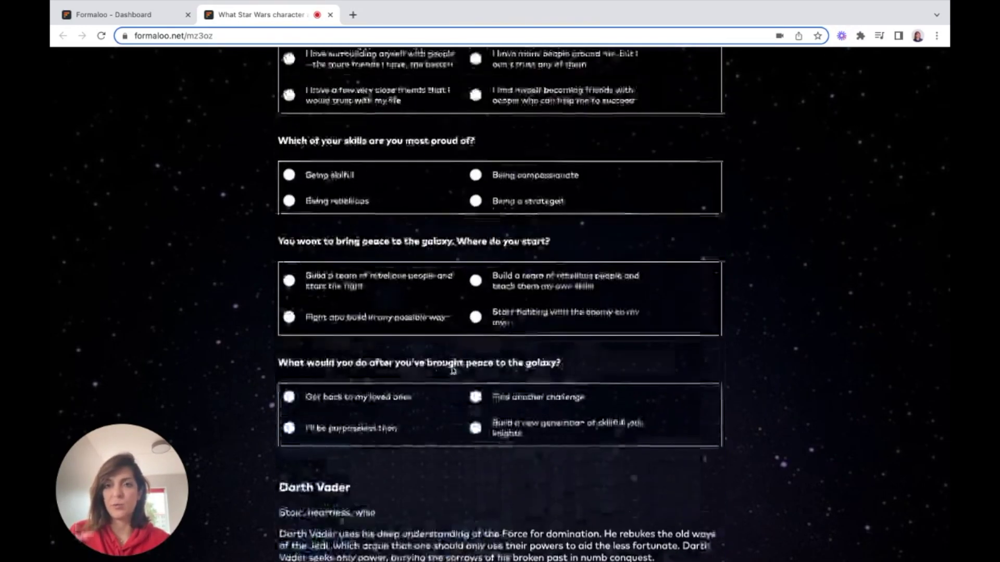
left_click(120, 15)
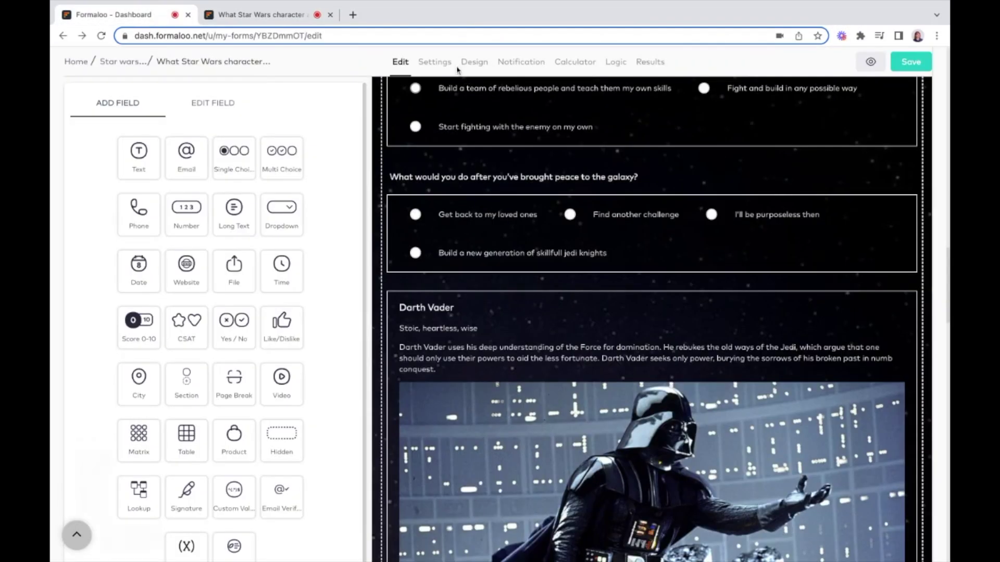
Set the form type to Multi step, then test it live by starting and answering the genre question
left_click(473, 60)
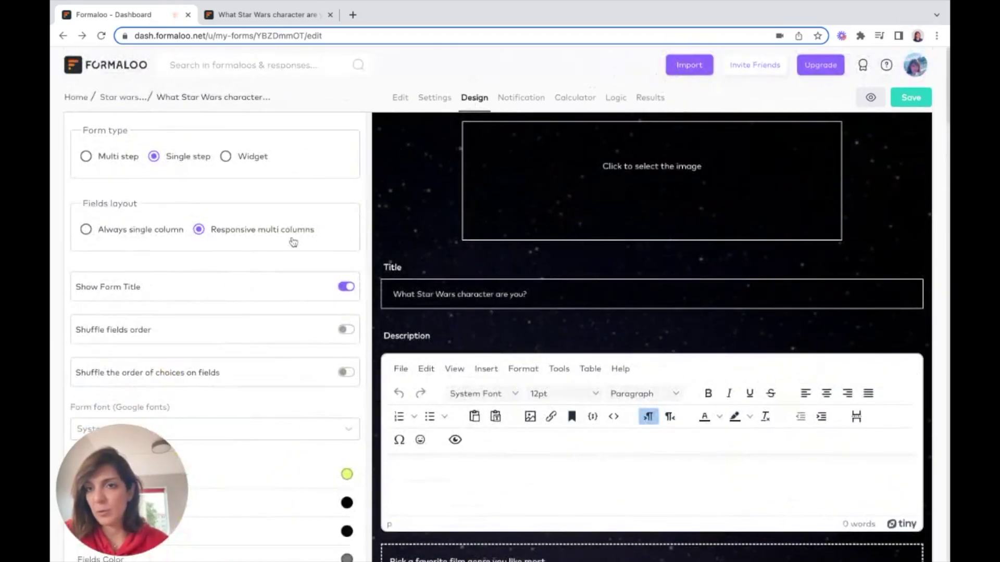
left_click(108, 161)
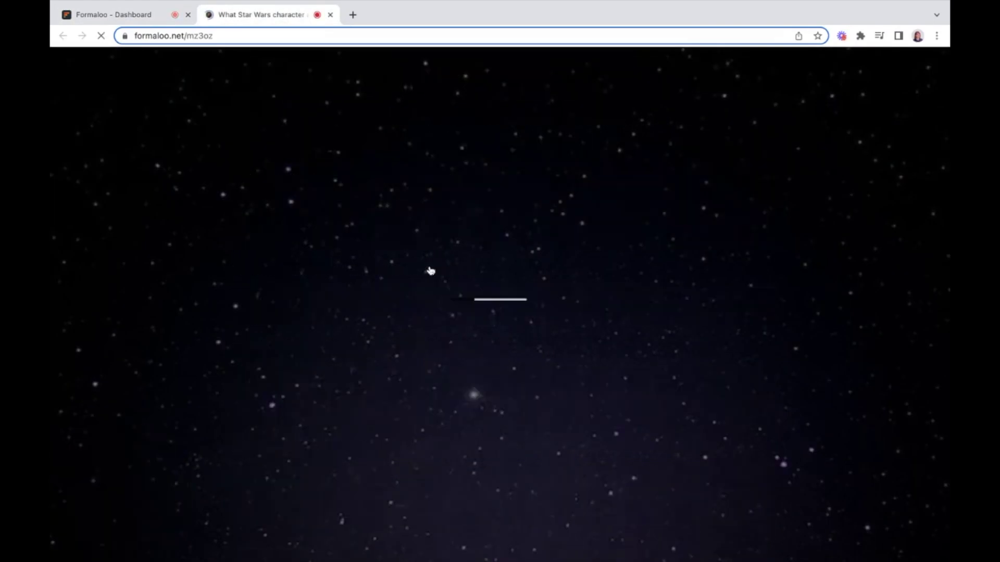
left_click(478, 318)
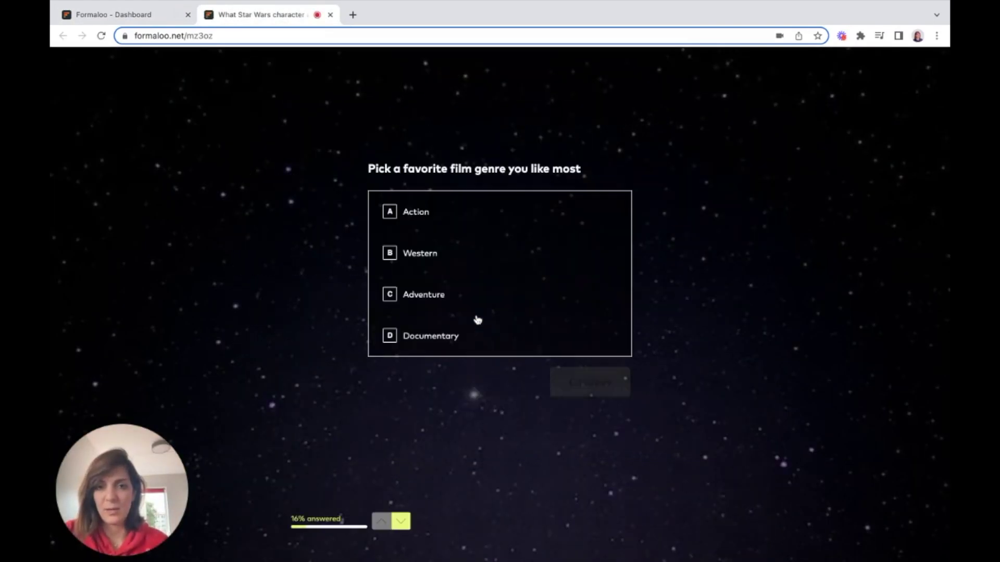
key("Return")
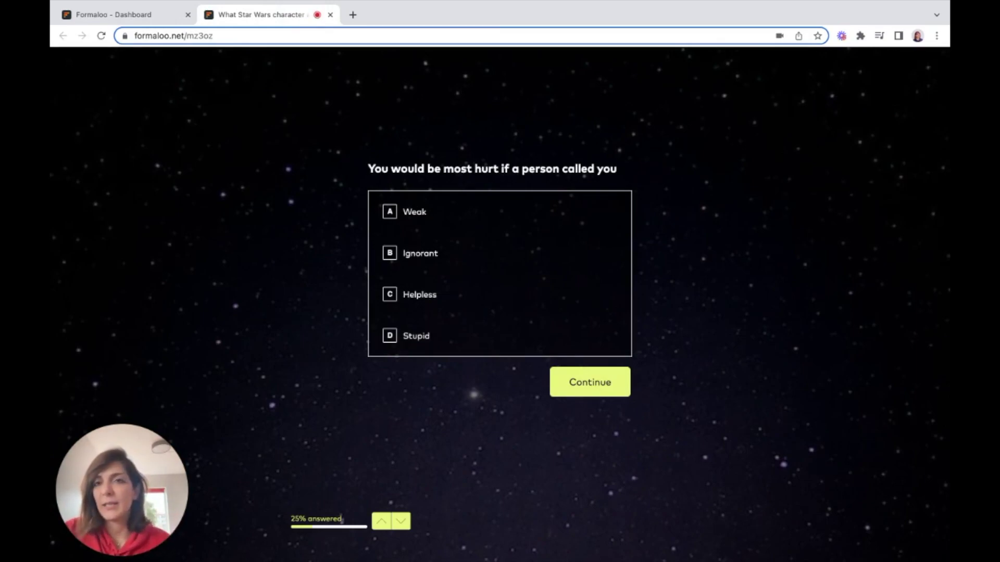
left_click(155, 23)
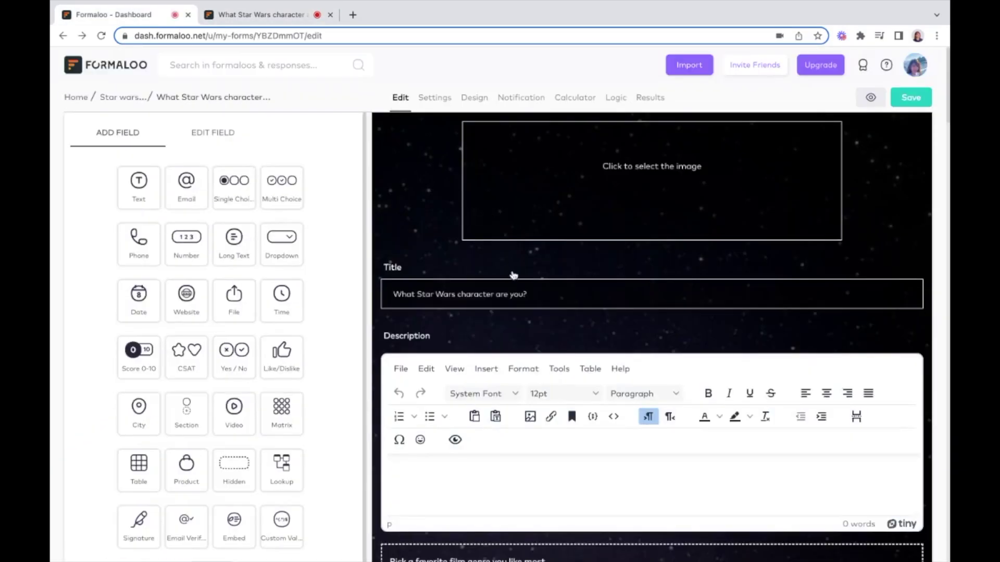
Add a Variable field titled Darth below the questions
scroll(513, 279, "down", 10)
scroll(513, 279, "down", 10)
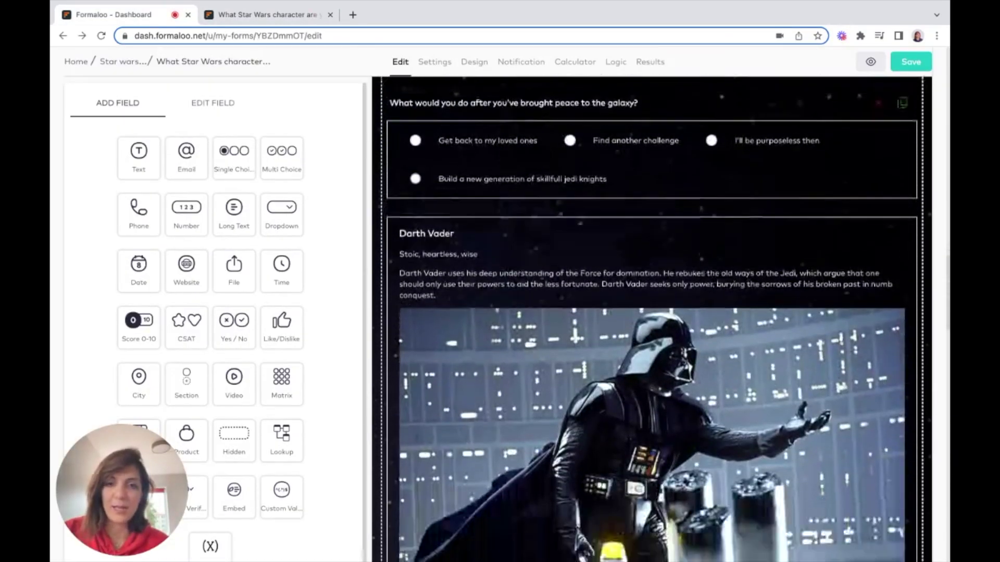
left_click(210, 547)
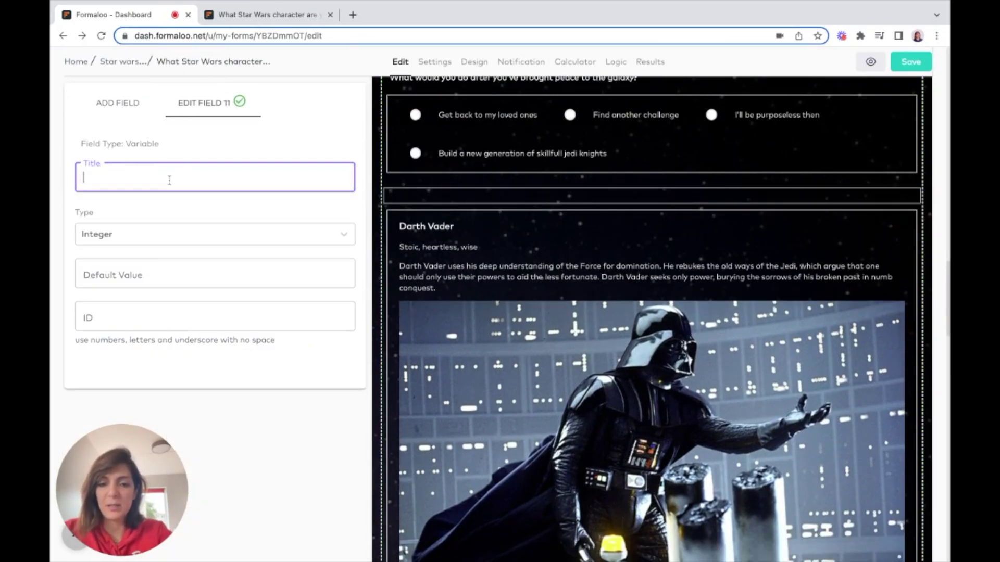
type("Darth")
Give the Darth variable the ID darth and duplicate it
left_click(156, 316)
scroll(510, 296, "down", 5)
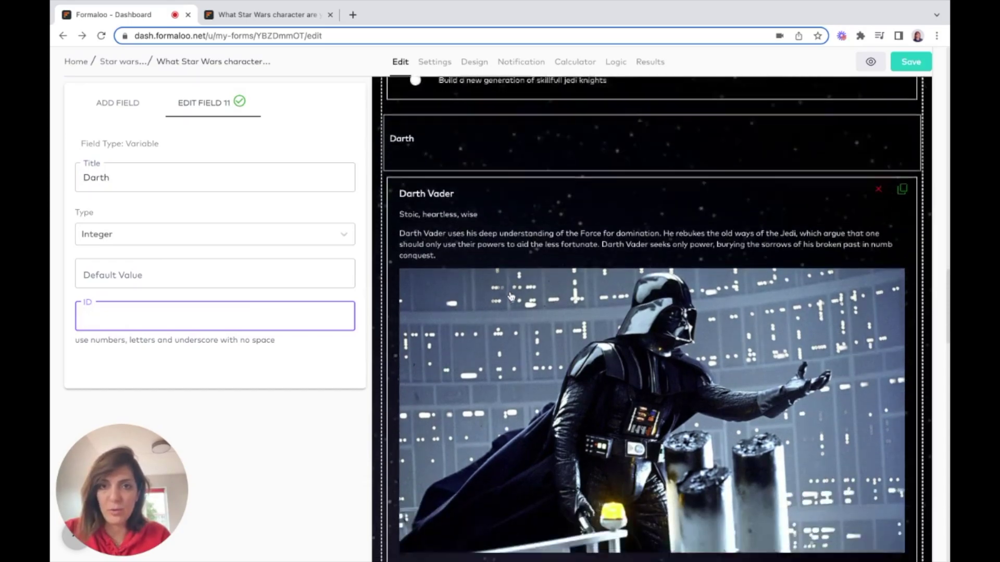
scroll(510, 296, "down", 5)
scroll(509, 296, "up", 5)
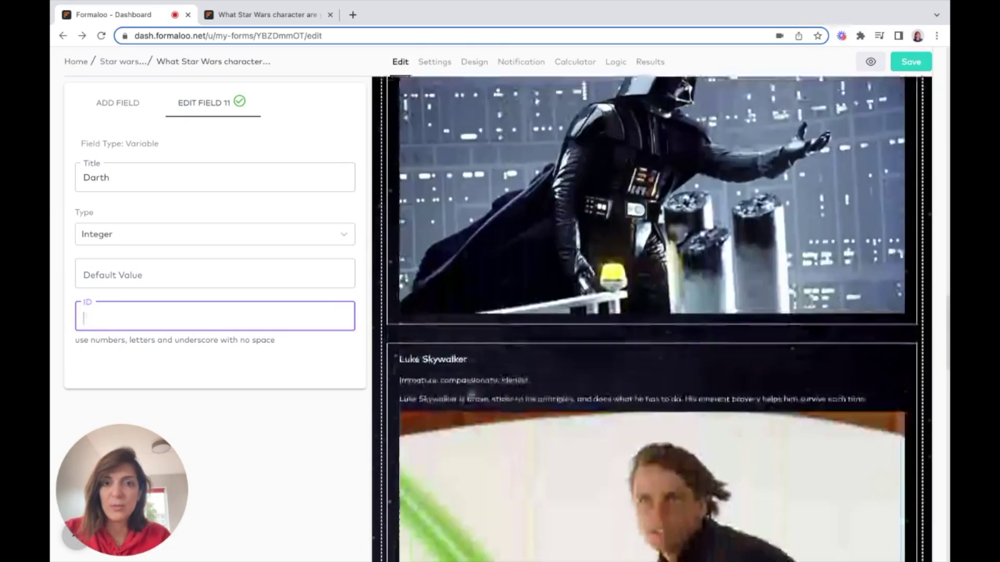
scroll(696, 462, "down", 4)
scroll(696, 461, "down", 15)
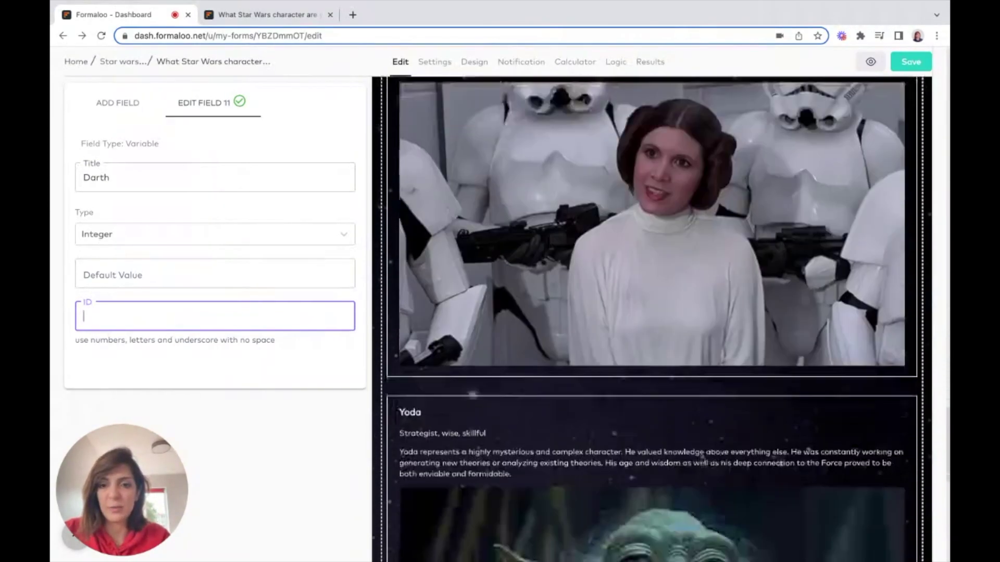
scroll(650, 319, "down", 10)
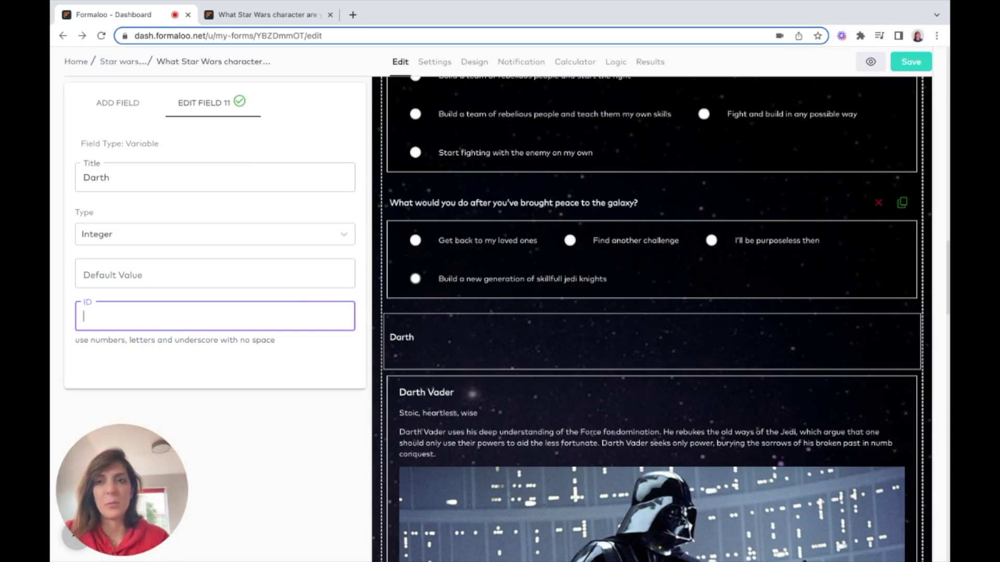
type("darth")
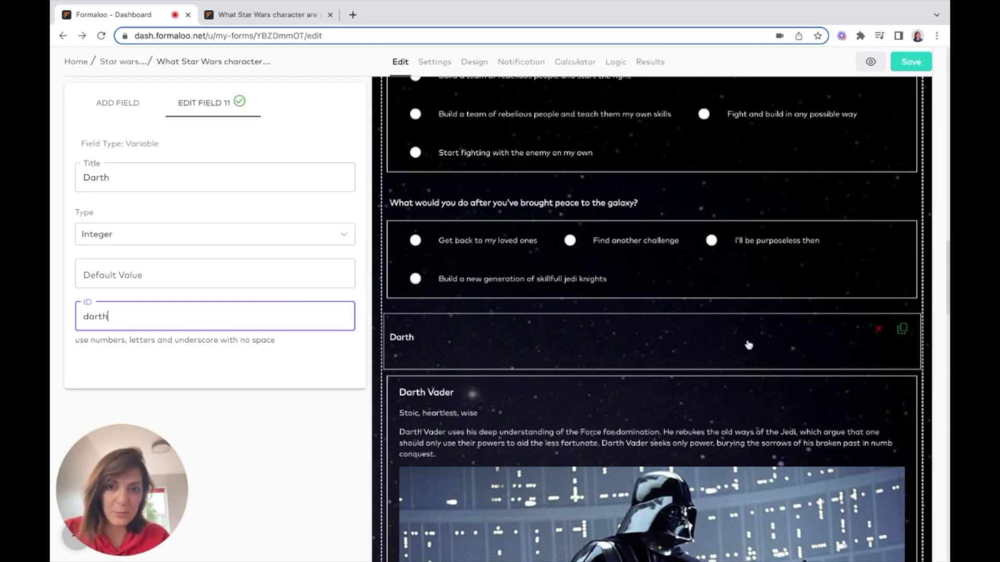
left_click(902, 330)
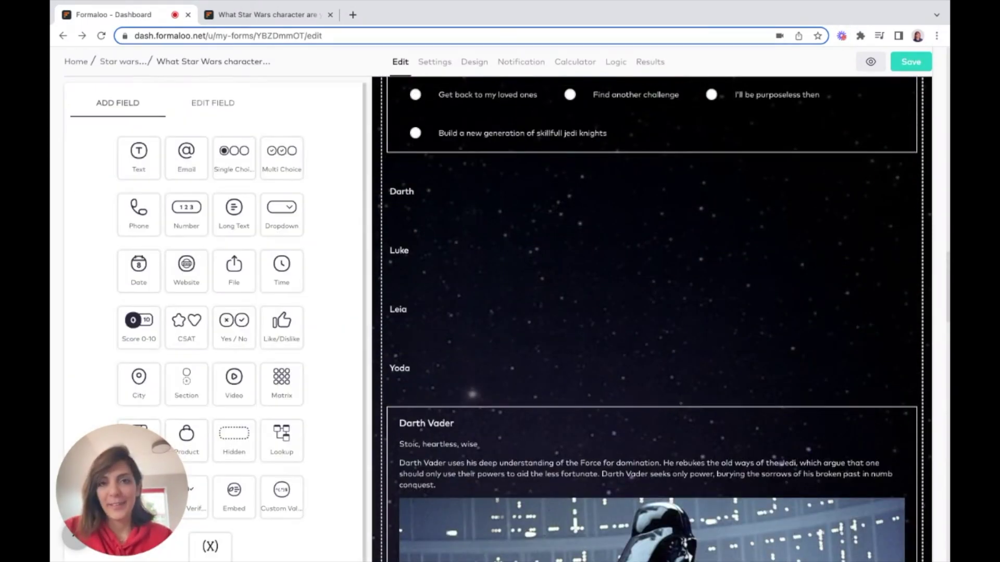
mouse_move(511, 206)
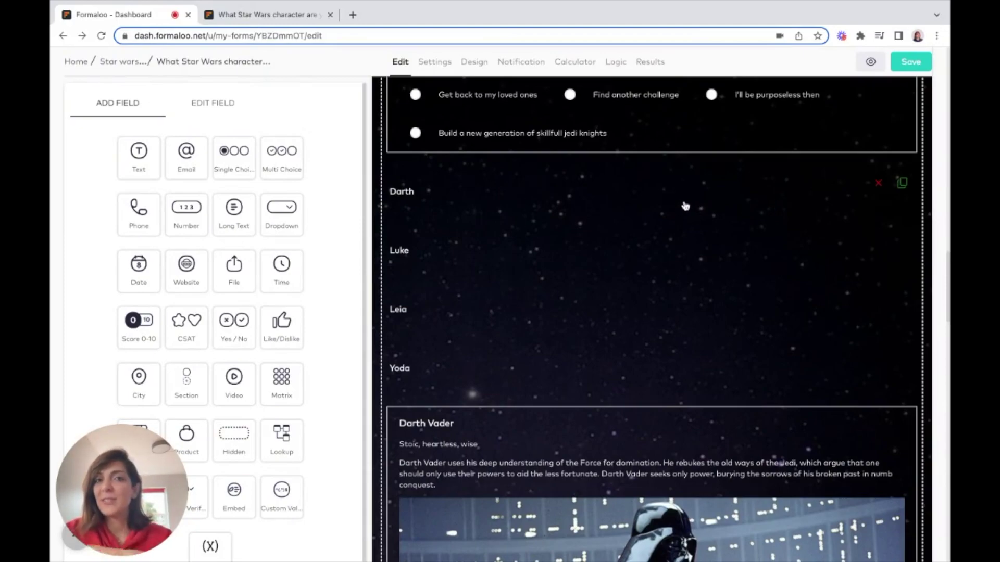
Open Advanced Logic from the Logic tab to list every question's conditions
left_click(610, 62)
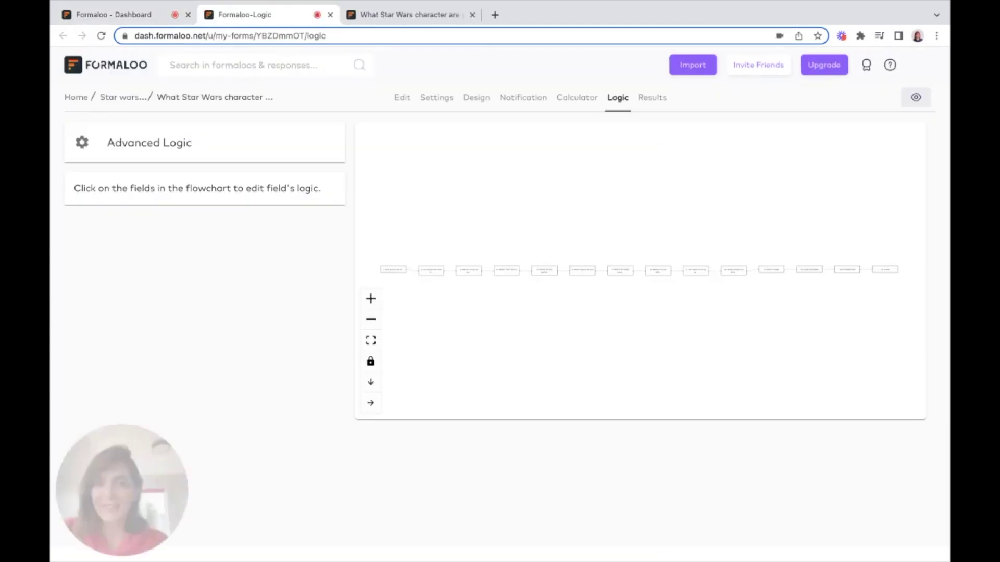
left_click(223, 146)
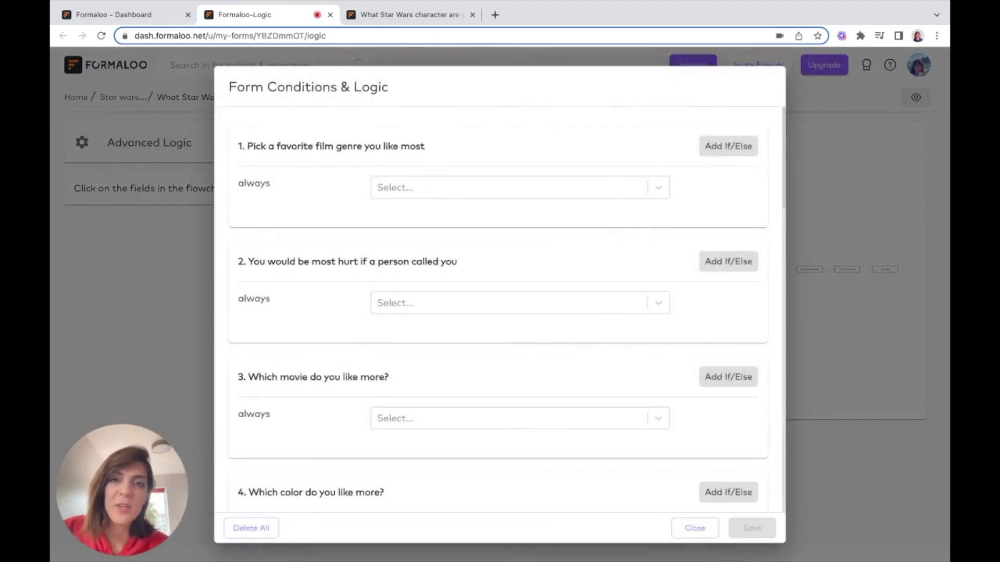
scroll(507, 310, "down", 20)
scroll(506, 310, "up", 20)
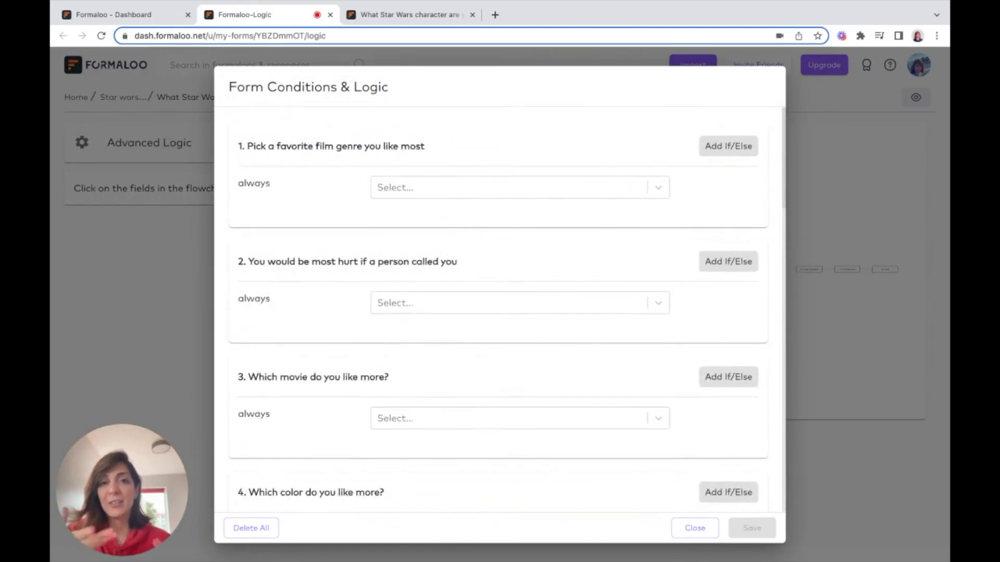
Add an If/Else rule to question 1: Action adds 1 to Darth
left_click(724, 151)
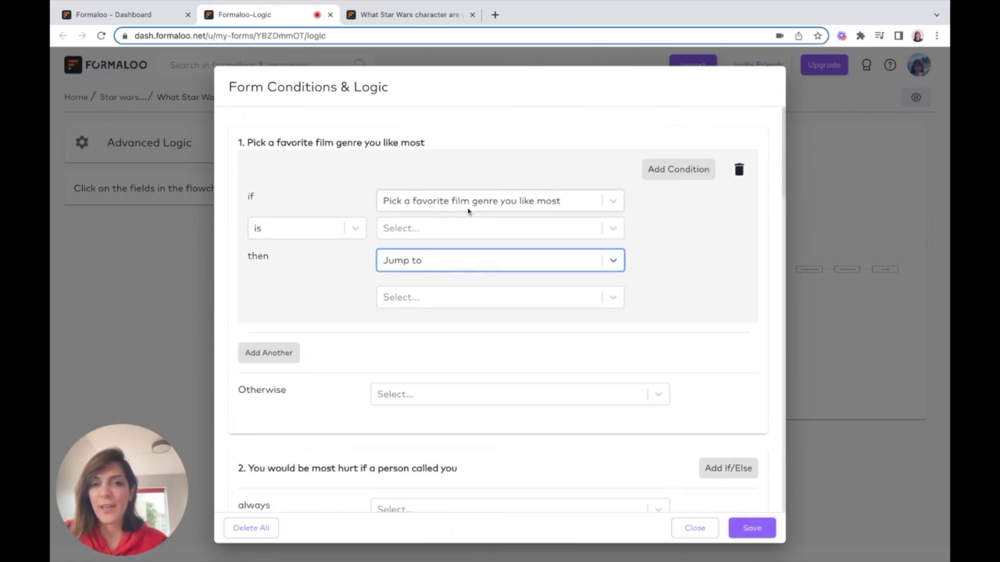
left_click(492, 227)
left_click(457, 257)
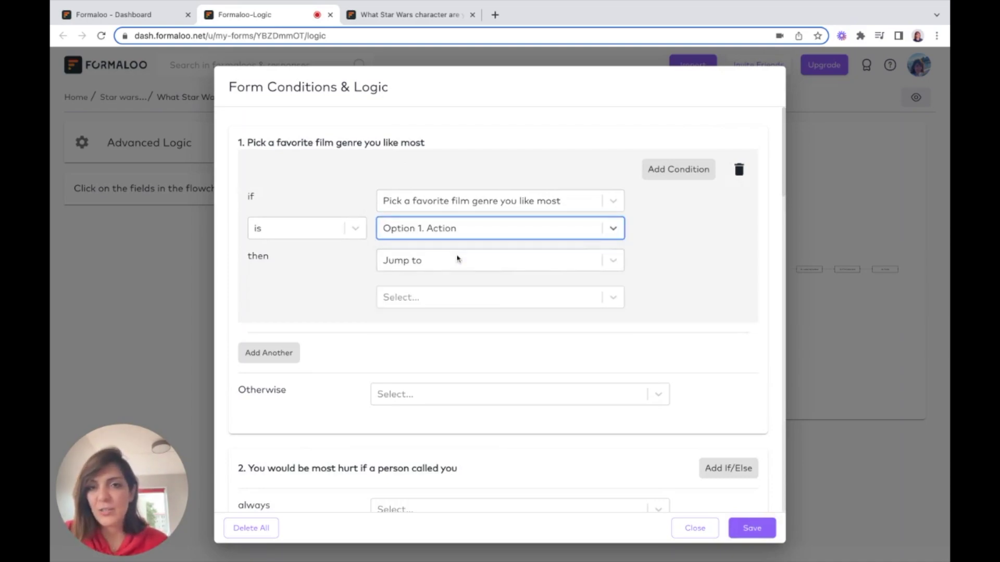
left_click(457, 258)
left_click(427, 357)
left_click(460, 298)
type("1")
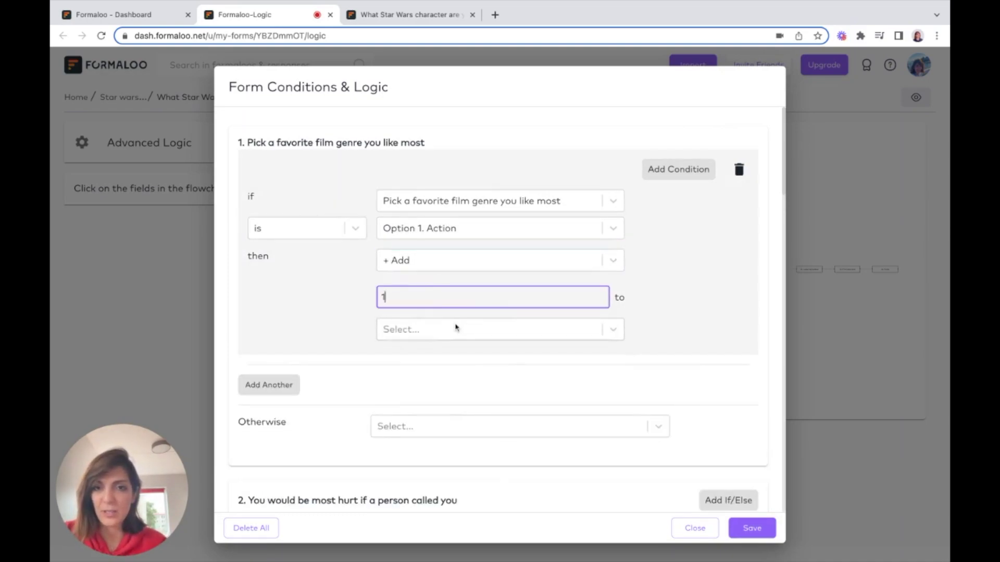
left_click(450, 330)
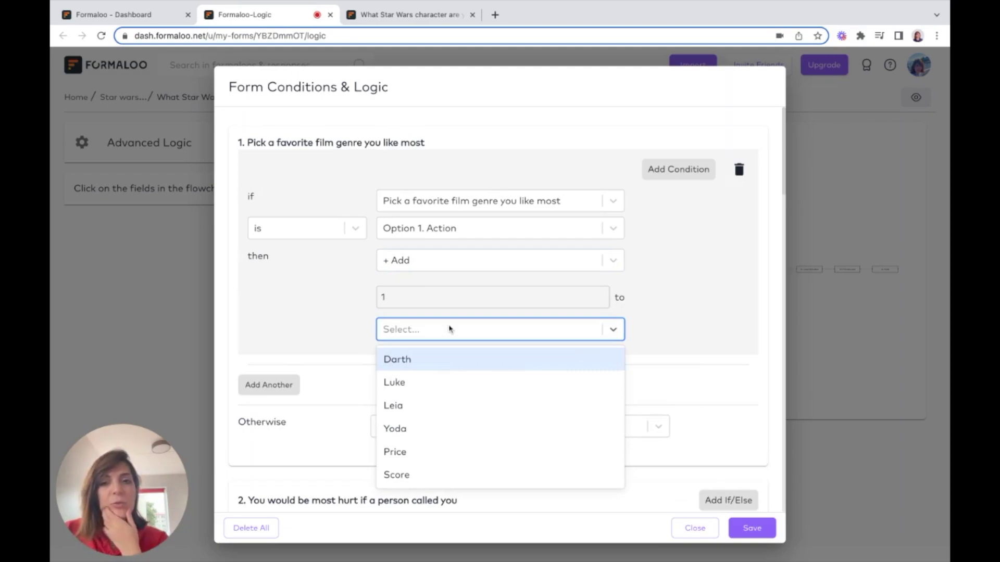
left_click(397, 360)
Add a second rule: Western adds 1 to Luke
left_click(269, 385)
scroll(269, 386, "down", 2)
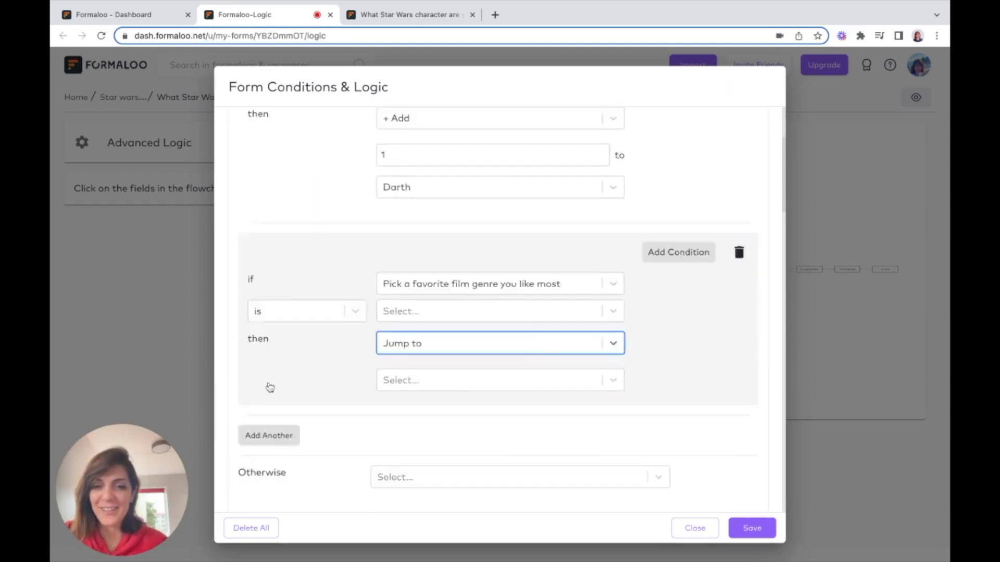
scroll(269, 386, "down", 2)
left_click(482, 238)
left_click(468, 290)
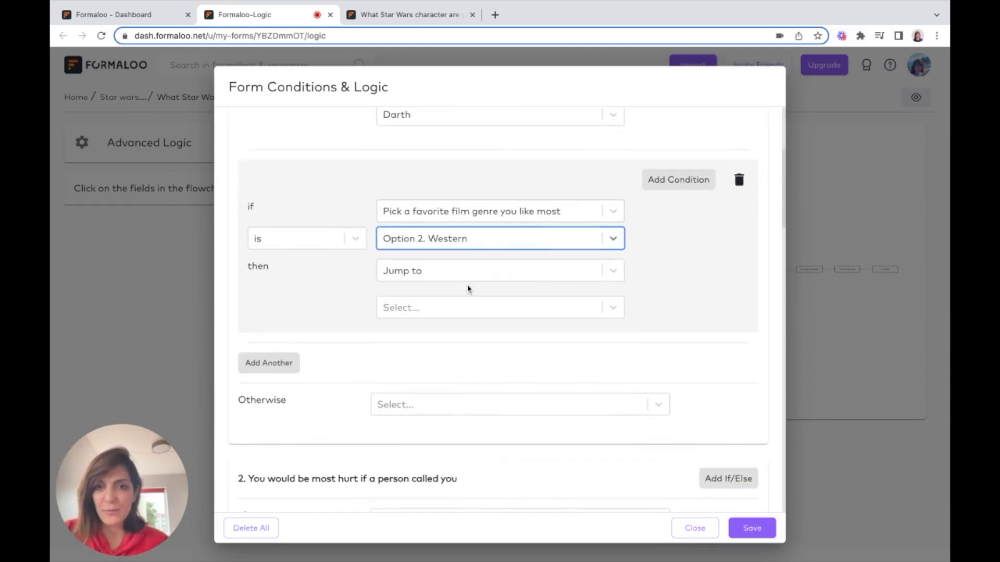
left_click(404, 275)
left_click(398, 367)
type("1")
left_click(473, 341)
left_click(394, 393)
Add a third rule making Adventure add 1 point
left_click(269, 395)
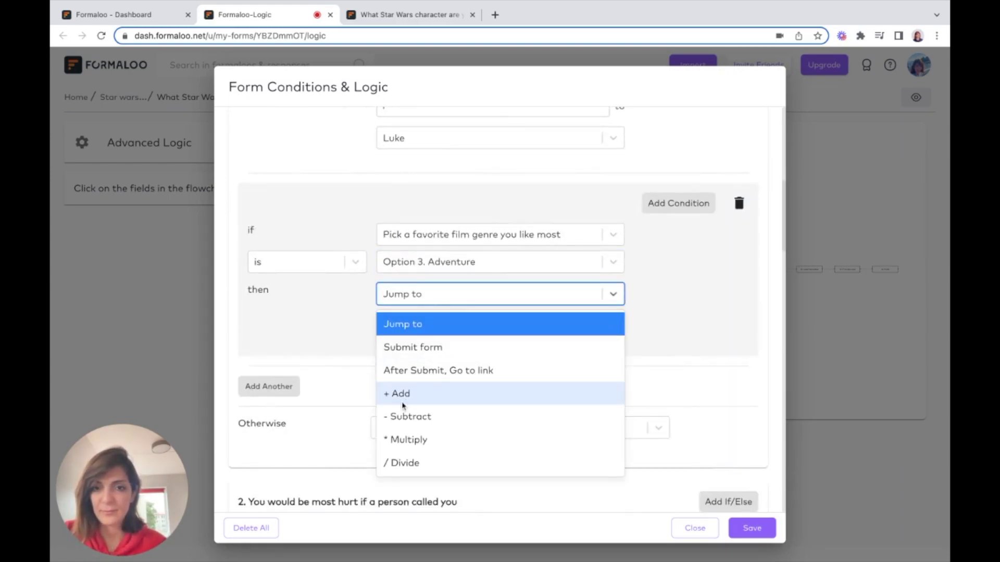
left_click(413, 392)
type("1")
left_click(398, 363)
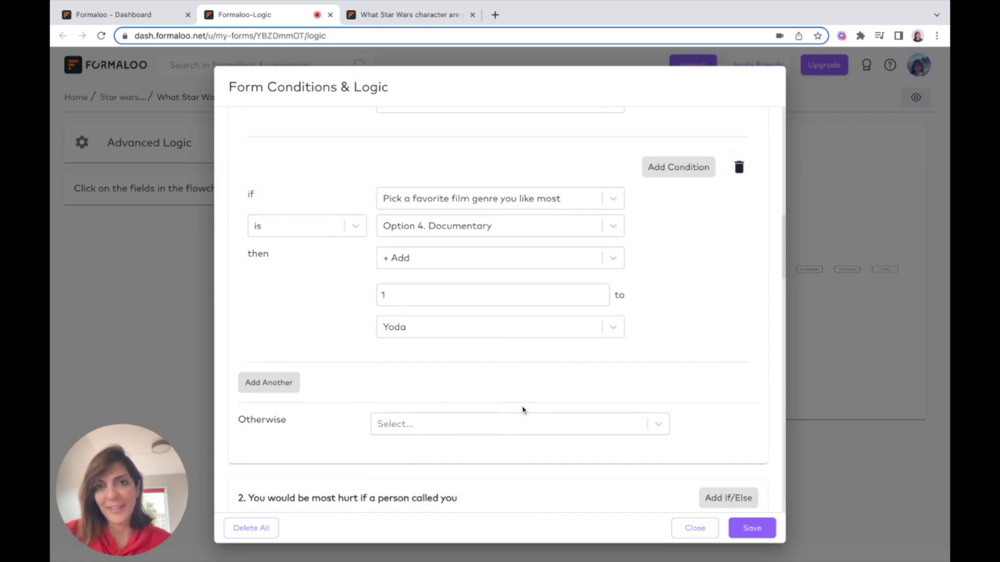
scroll(557, 263, "up", 15)
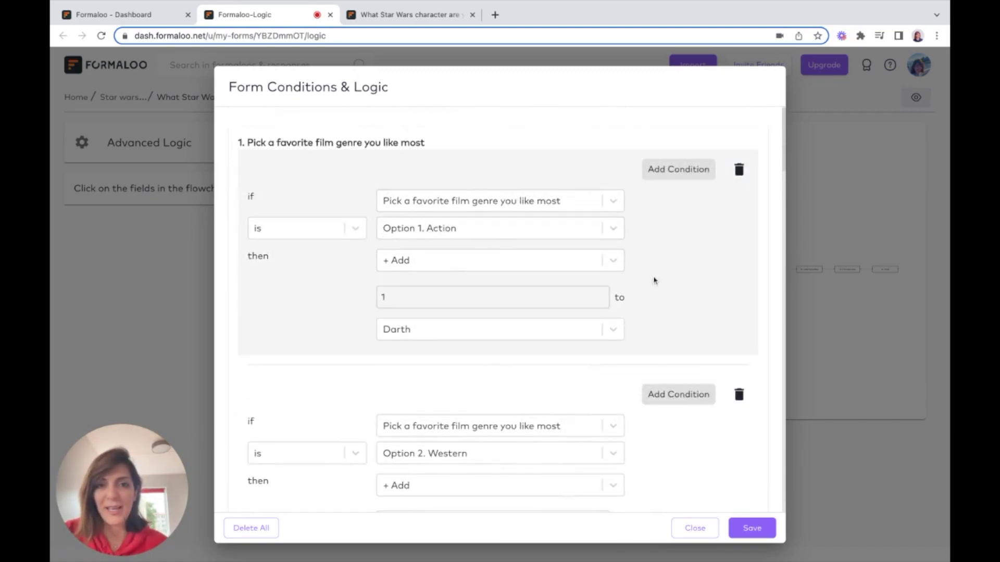
scroll(653, 276, "down", 8)
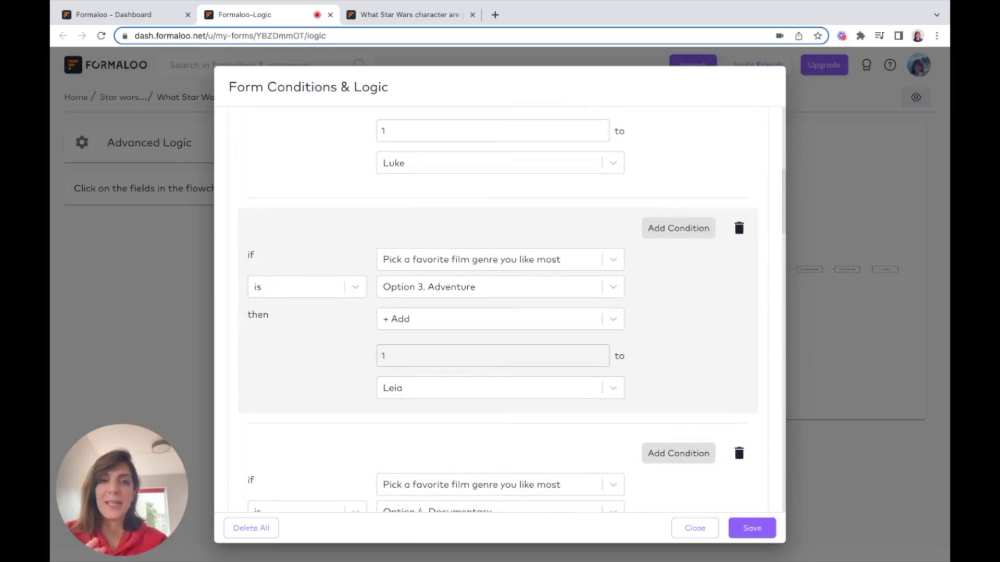
Switch to the live quiz tab, start it and scroll through the first question
key("ctrl+Tab")
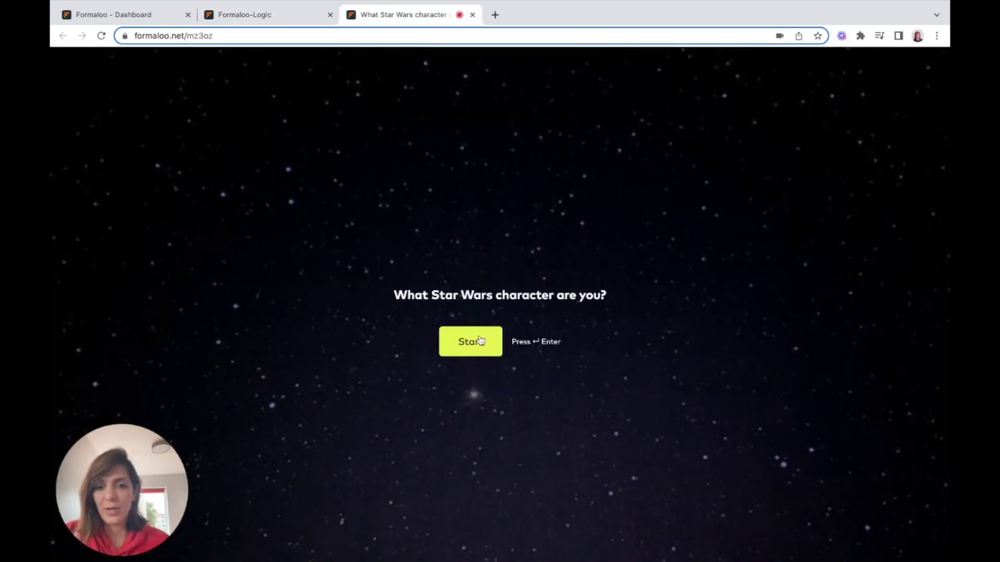
left_click(474, 340)
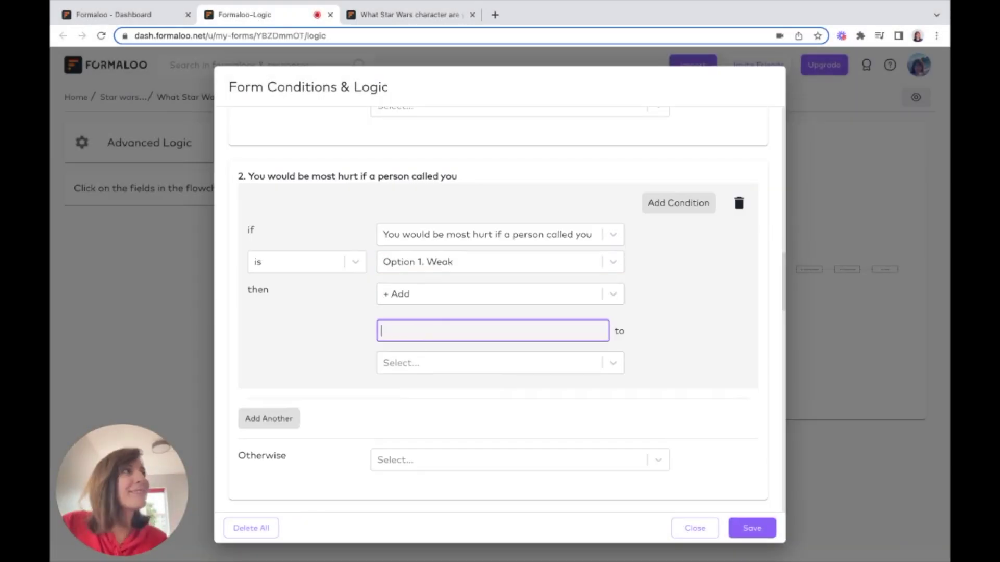
scroll(444, 259, "down", 2)
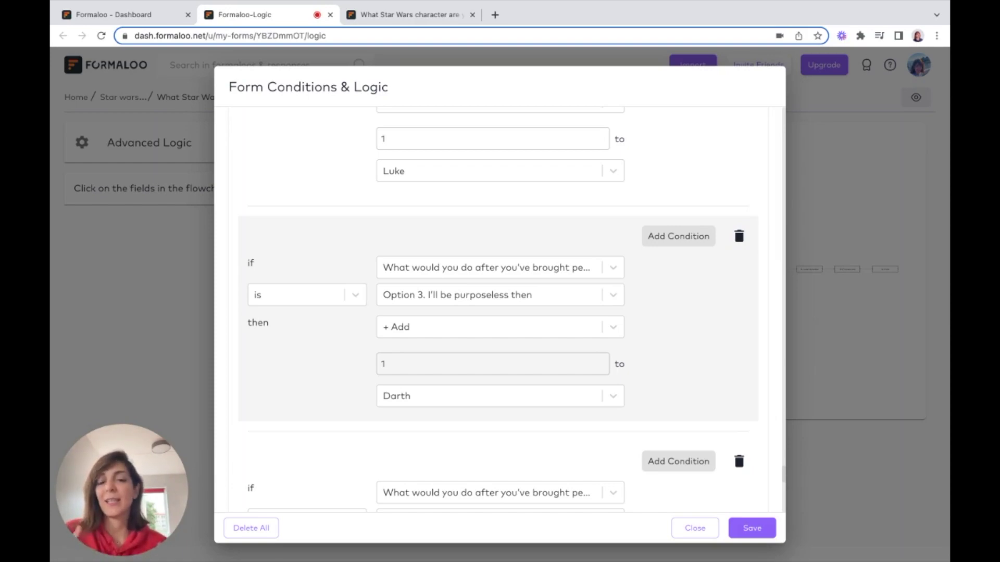
scroll(378, 213, "up", 6)
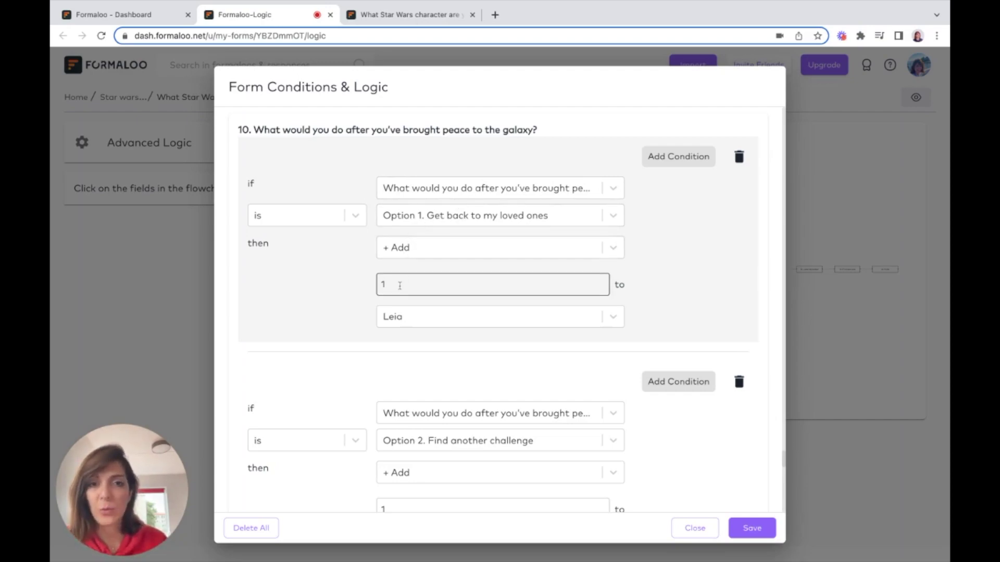
scroll(449, 326, "down", 3)
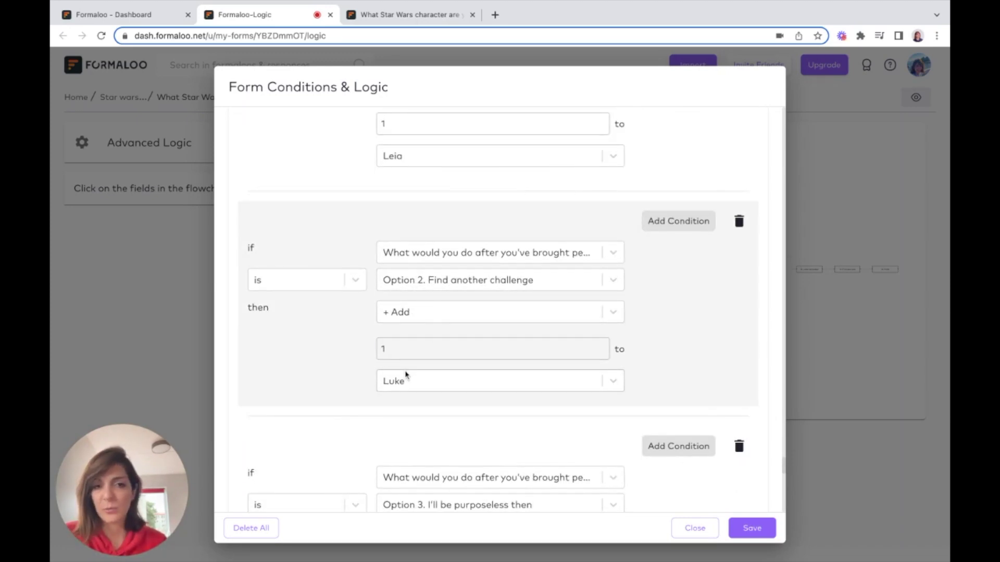
scroll(405, 376, "down", 1)
scroll(406, 375, "down", 2)
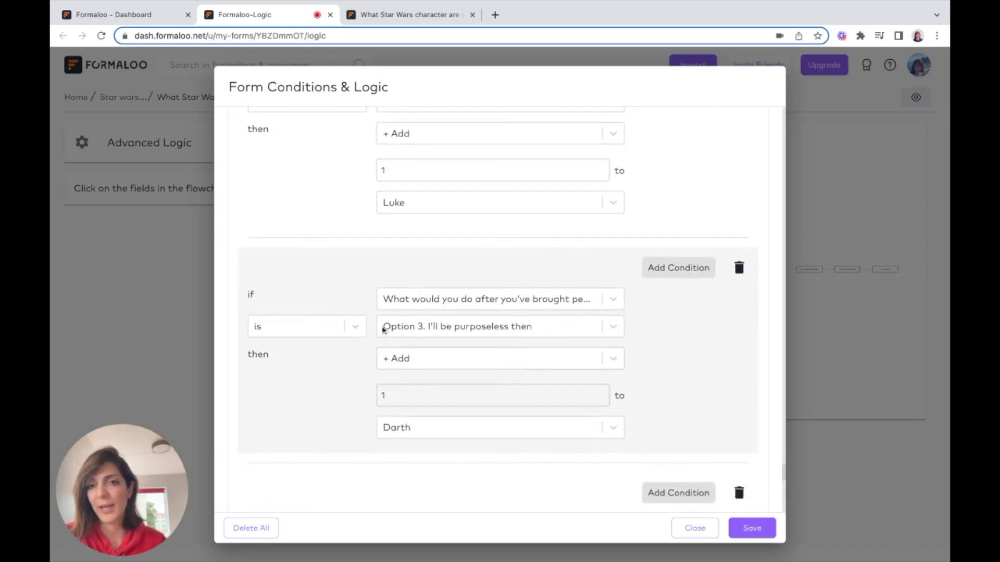
scroll(421, 353, "down", 1)
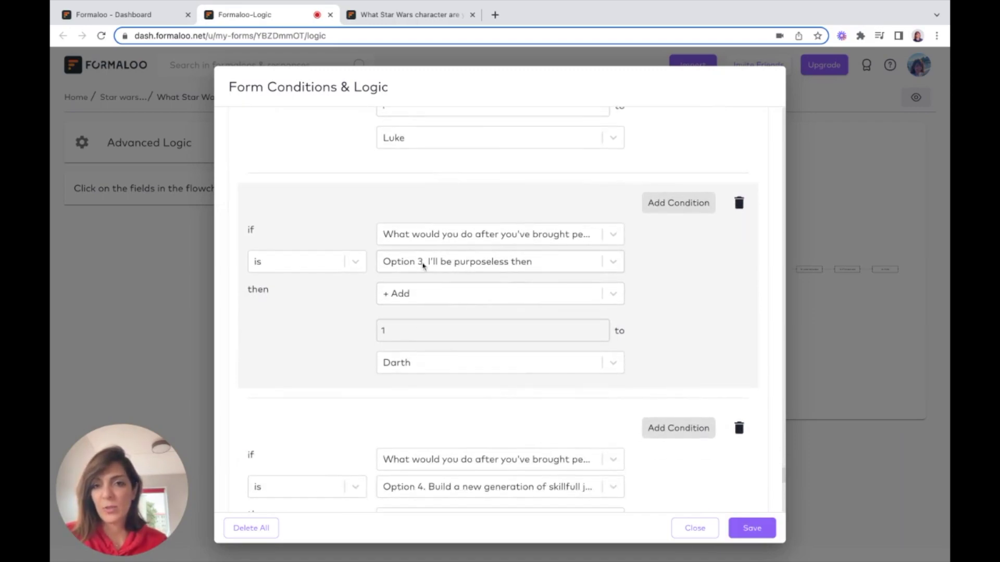
scroll(408, 370, "down", 3)
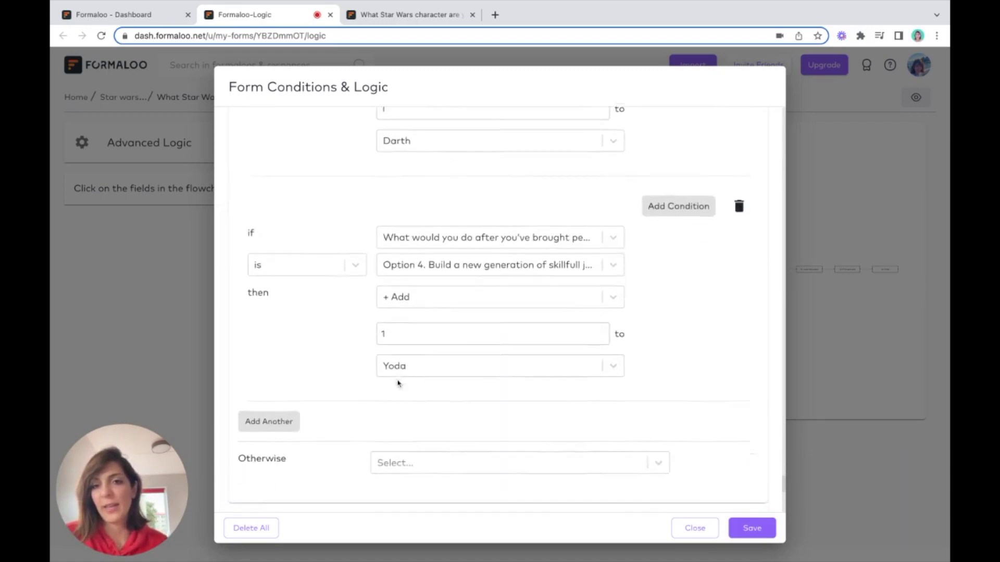
left_click(403, 364)
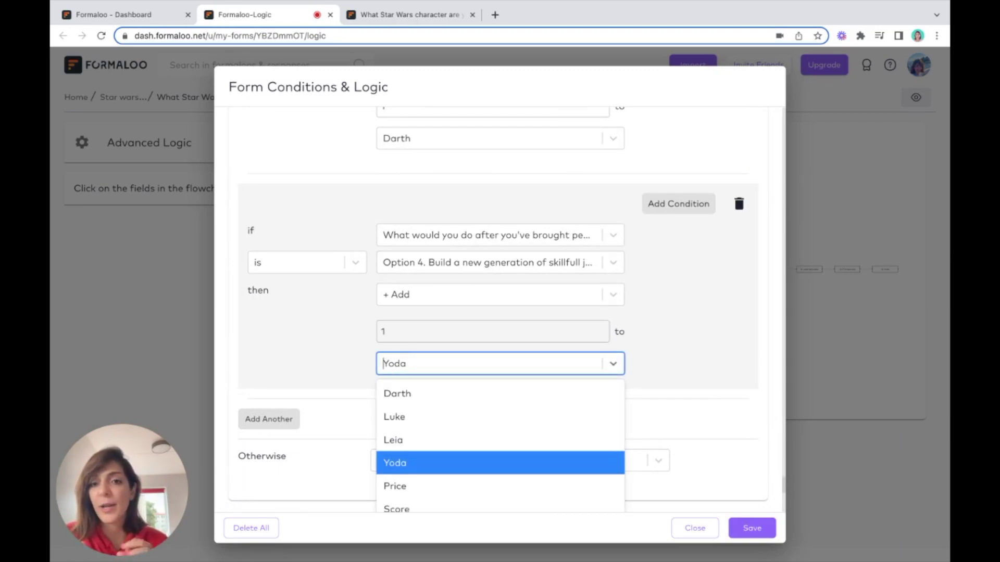
key("Escape")
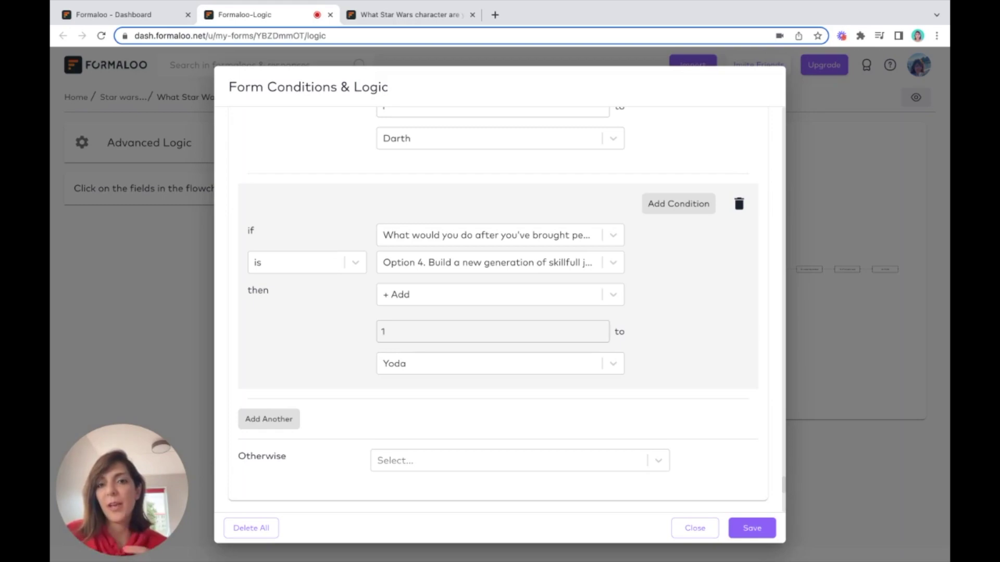
scroll(498, 307, "down", 3)
scroll(498, 307, "up", 10)
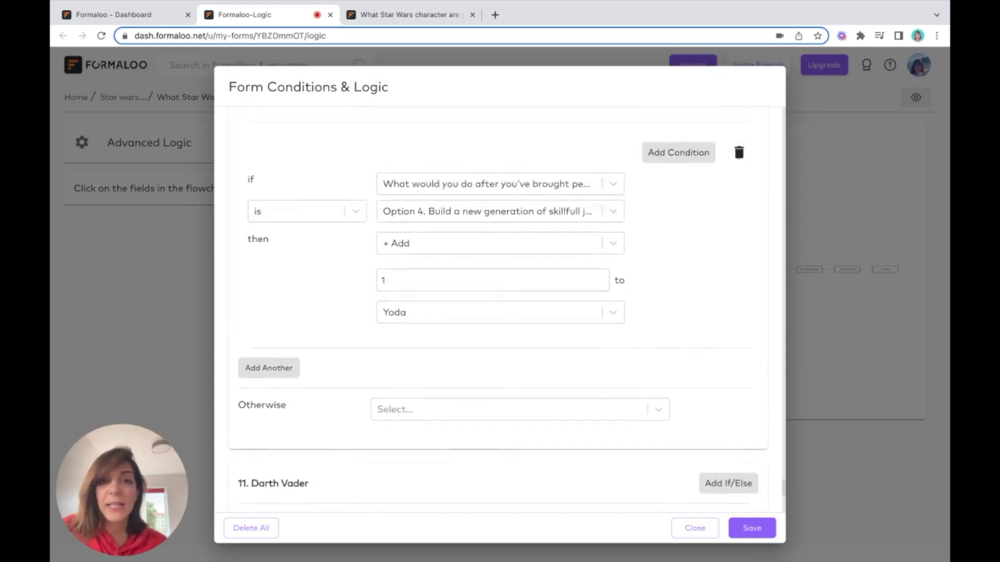
scroll(498, 308, "up", 7)
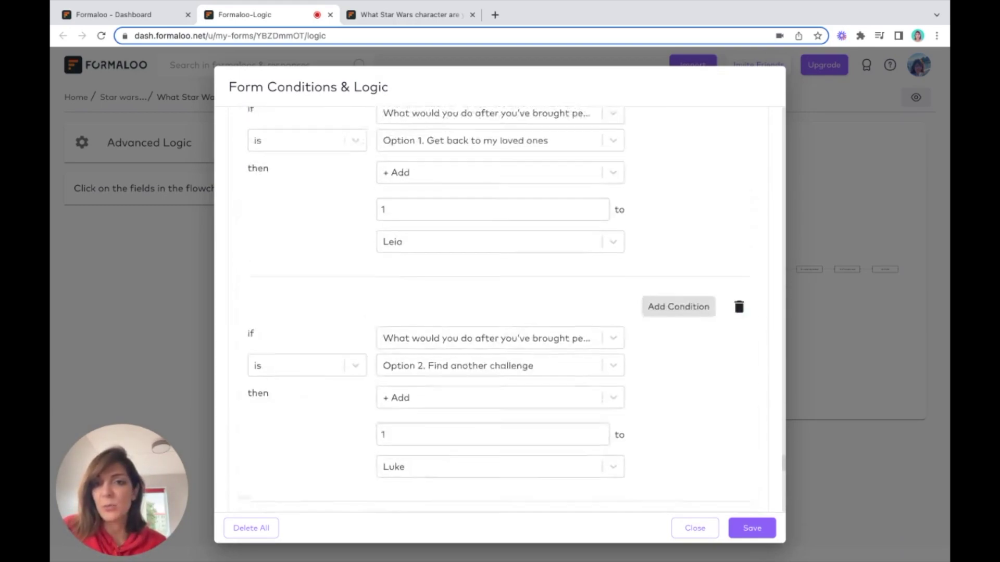
scroll(318, 303, "down", 13)
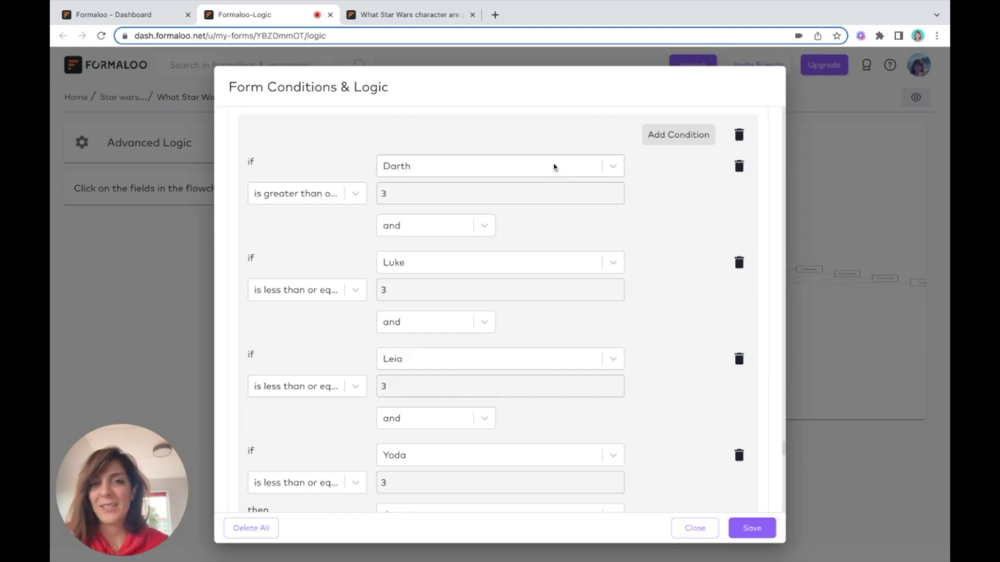
left_click(304, 195)
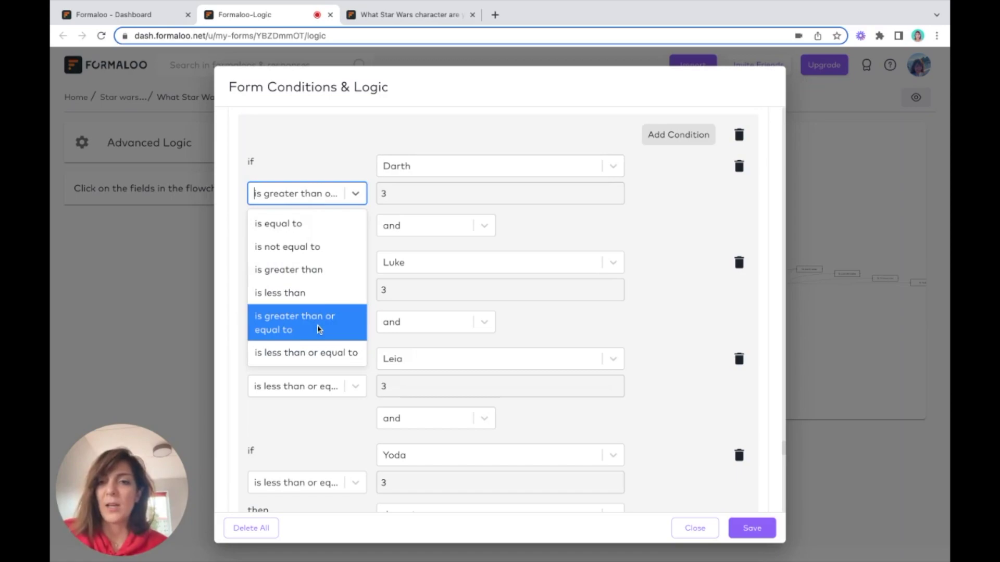
left_click(644, 204)
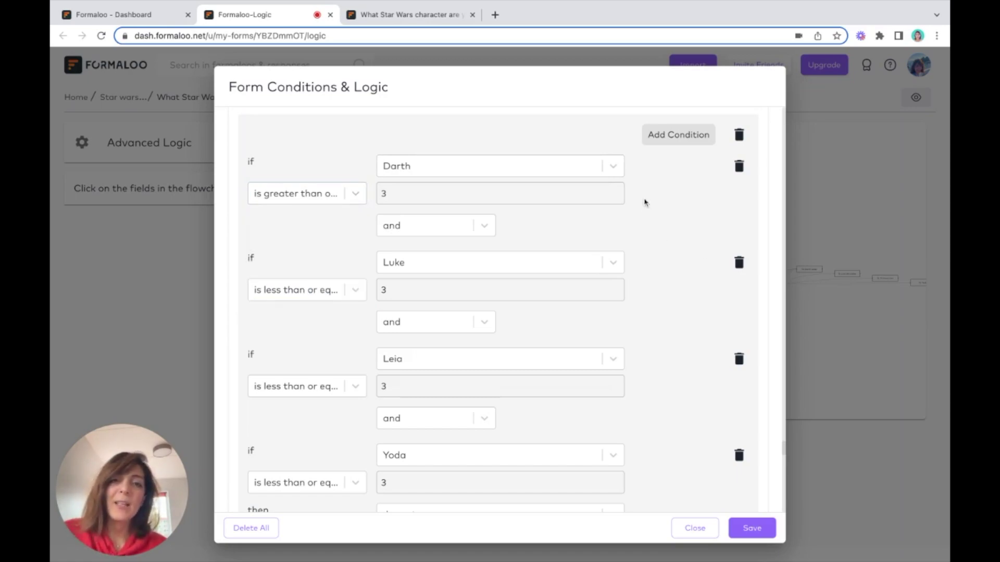
scroll(644, 202, "down", 2)
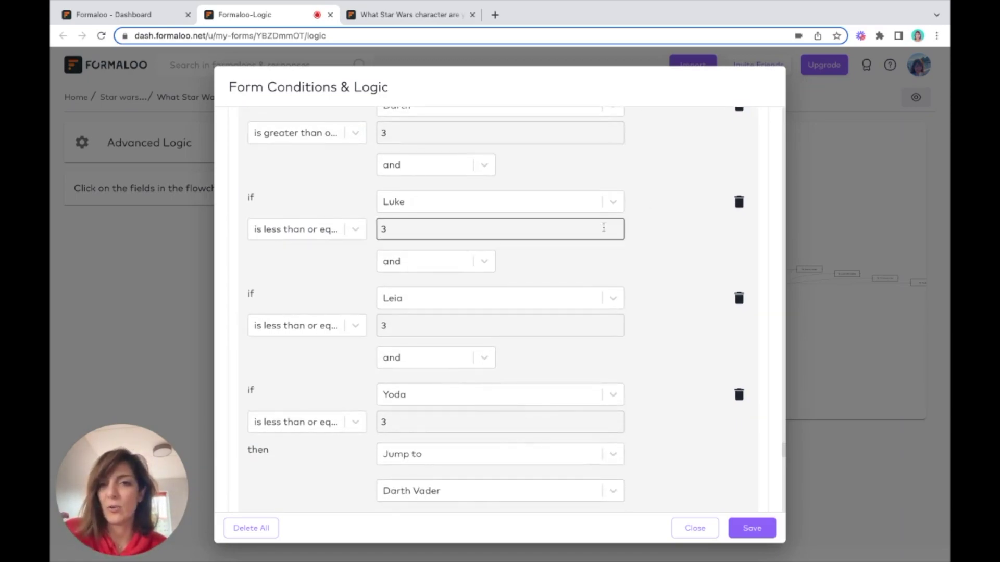
scroll(450, 231, "down", 2)
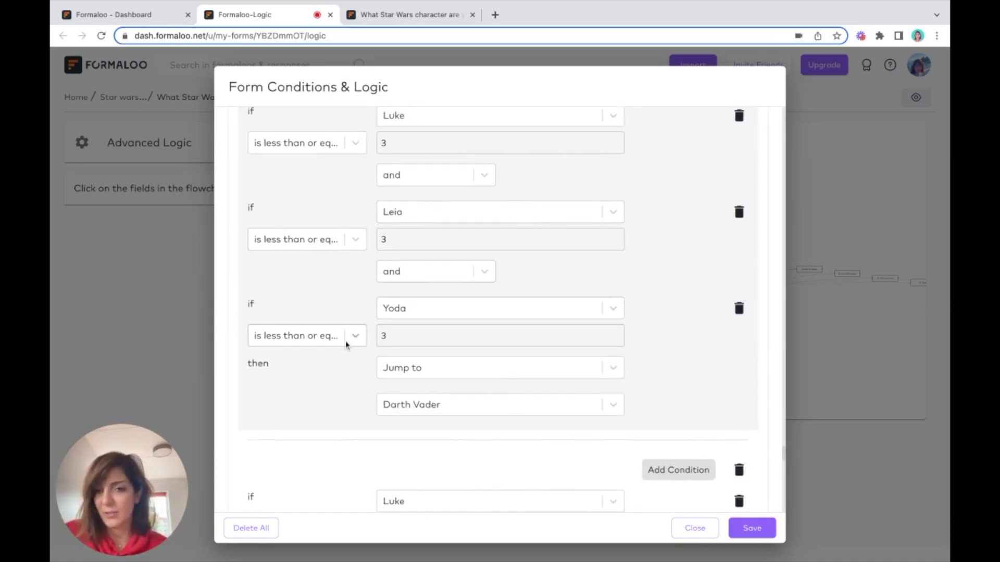
scroll(368, 392, "up", 3)
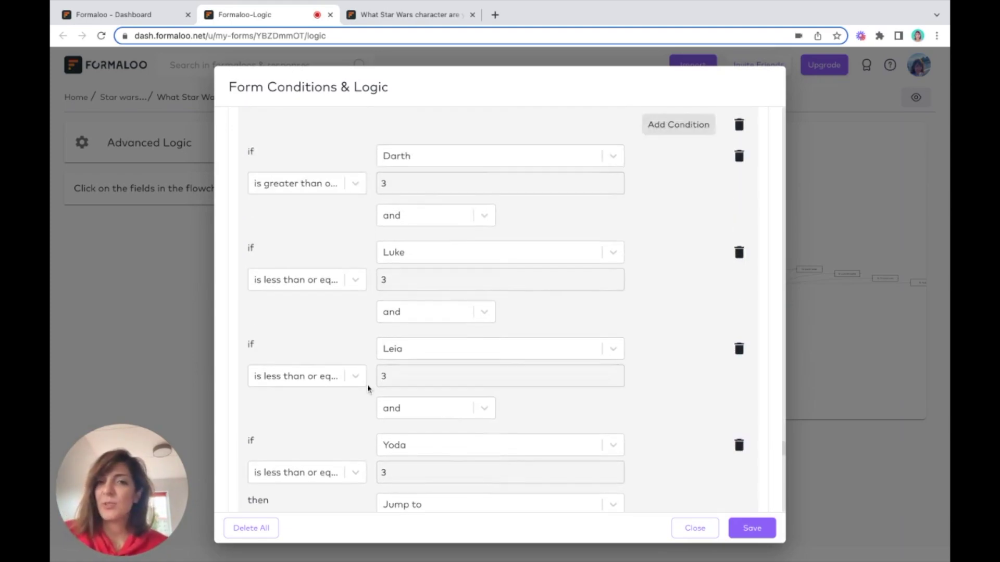
scroll(659, 346, "down", 8)
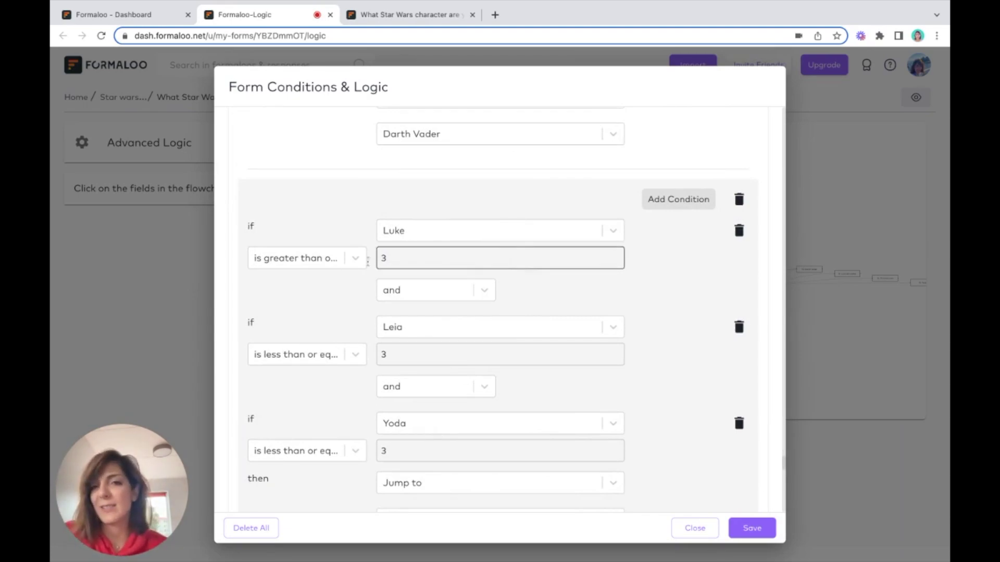
scroll(321, 258, "down", 2)
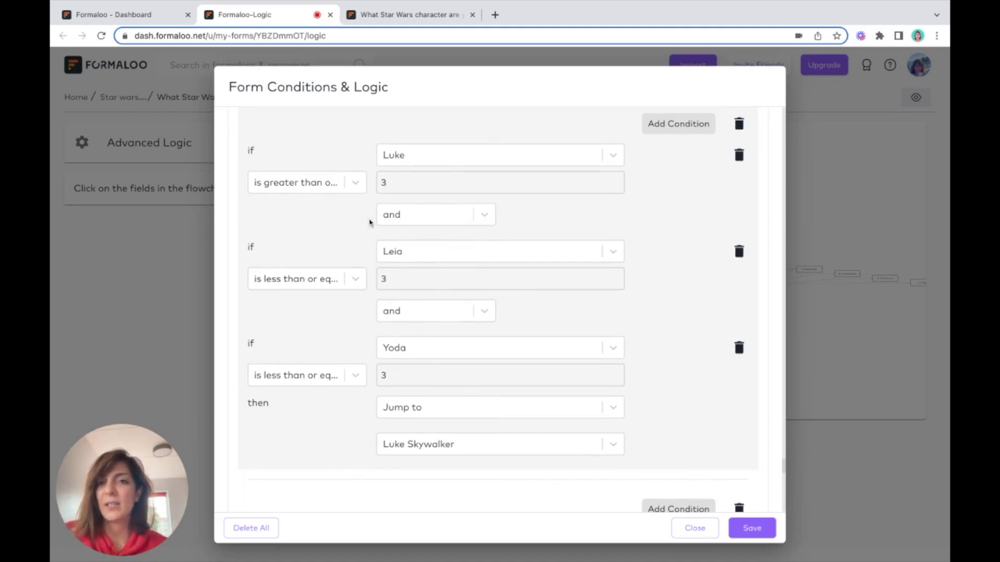
scroll(370, 222, "up", 3)
scroll(663, 272, "up", 2)
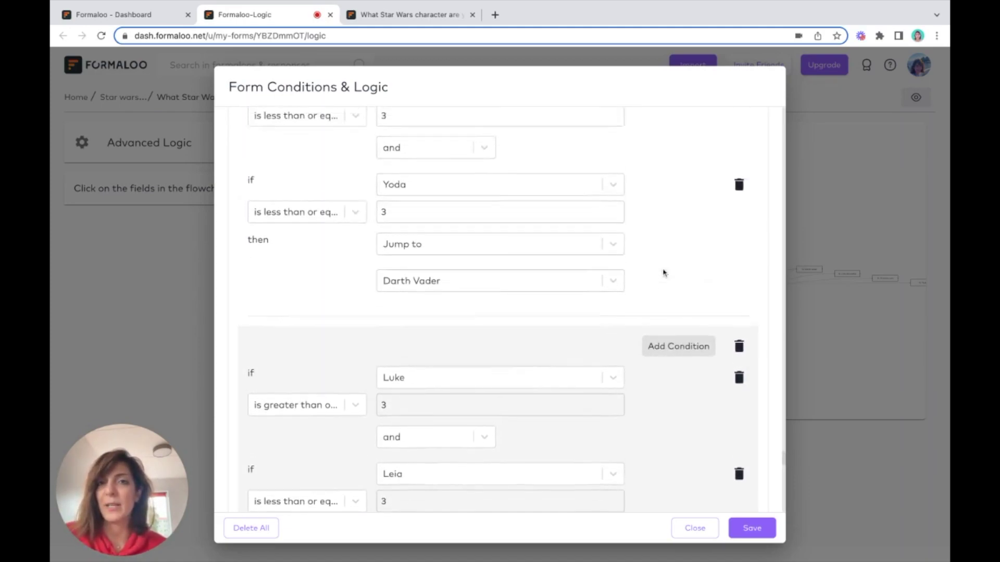
scroll(663, 272, "down", 3)
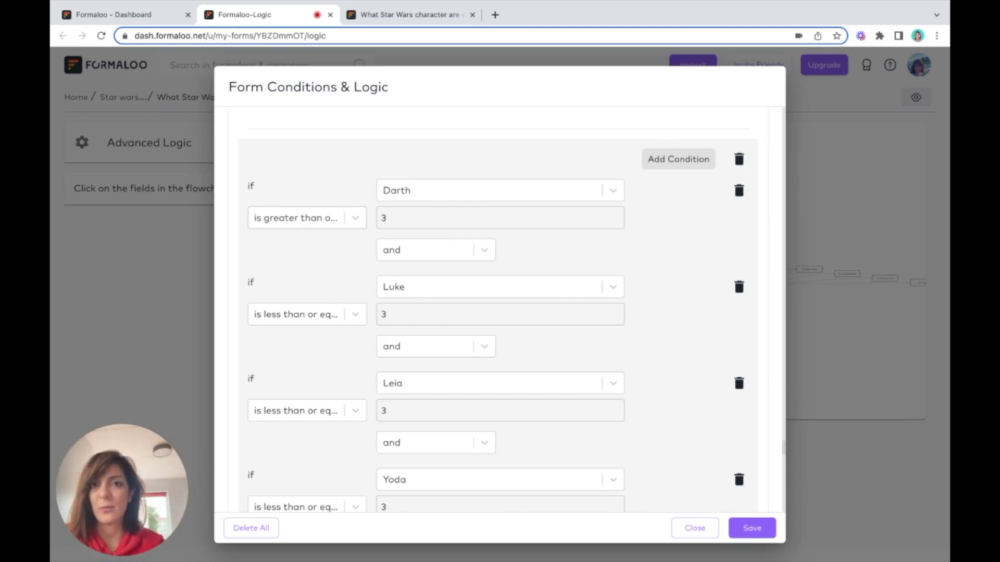
scroll(545, 204, "down", 8)
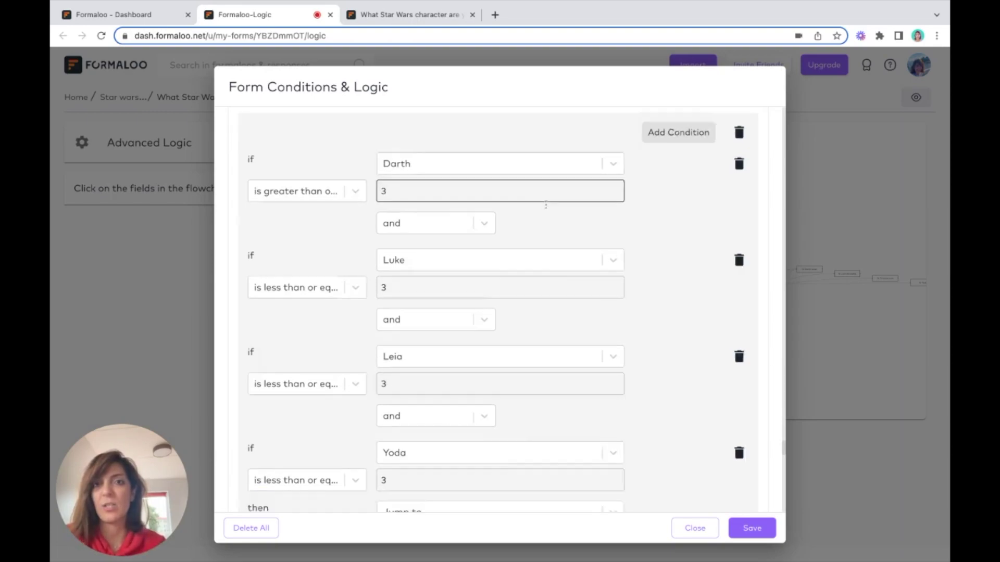
scroll(499, 313, "down", 1)
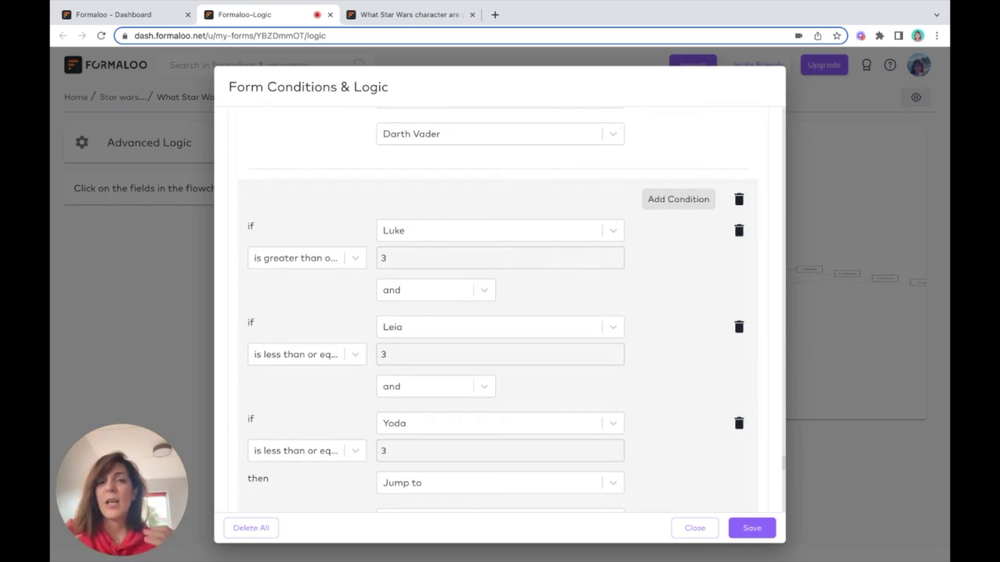
scroll(676, 167, "up", 5)
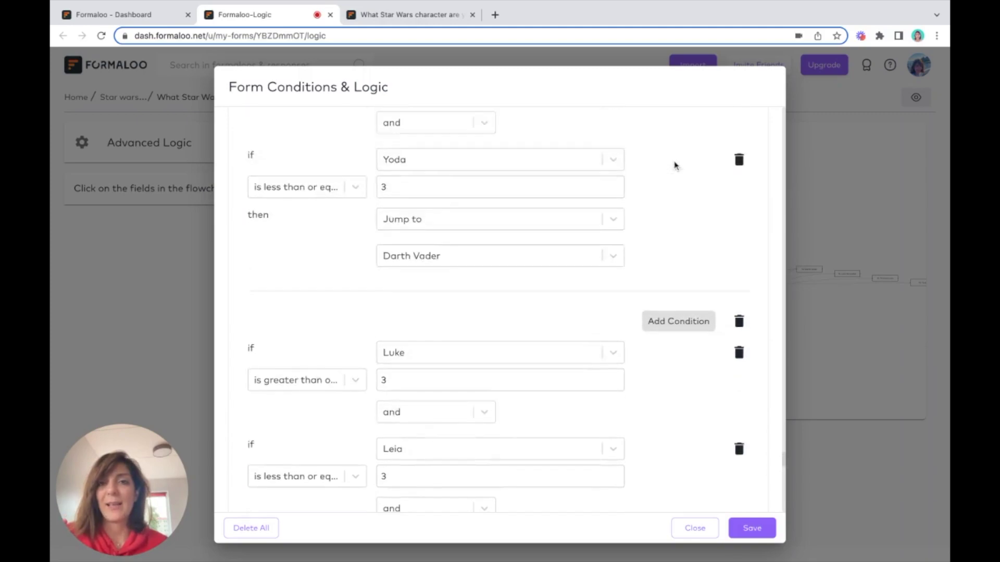
scroll(674, 166, "up", 3)
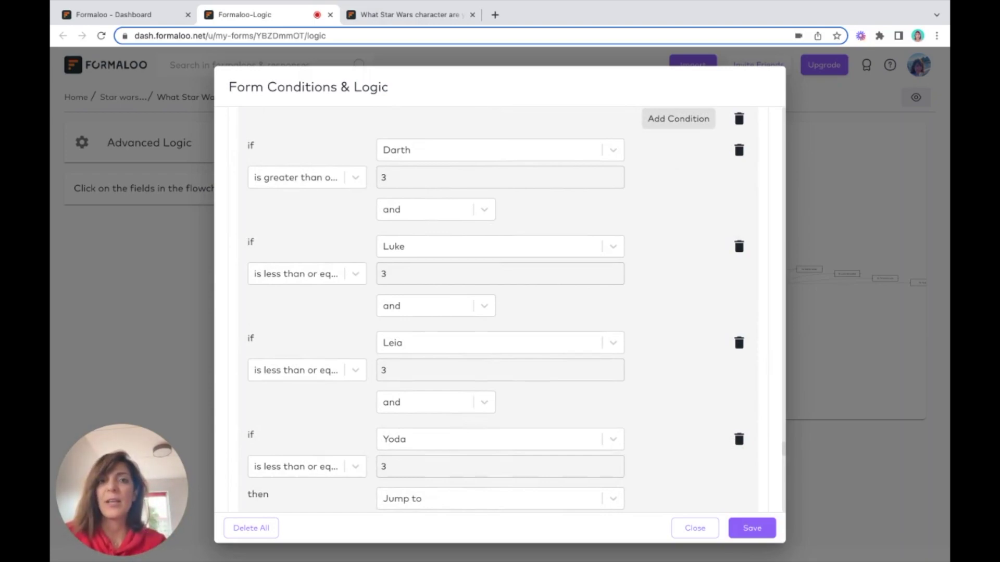
scroll(733, 396, "down", 8)
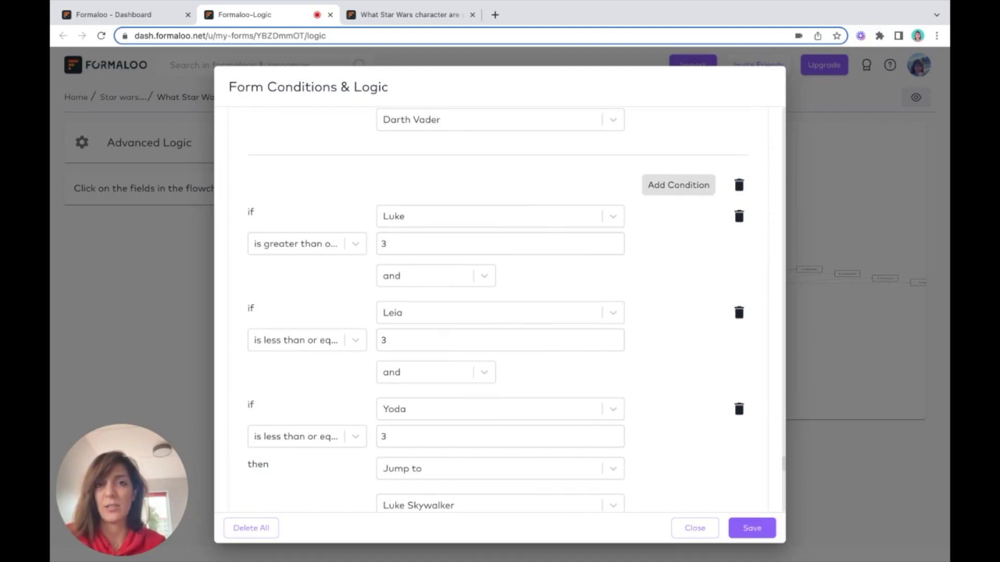
scroll(733, 395, "up", 8)
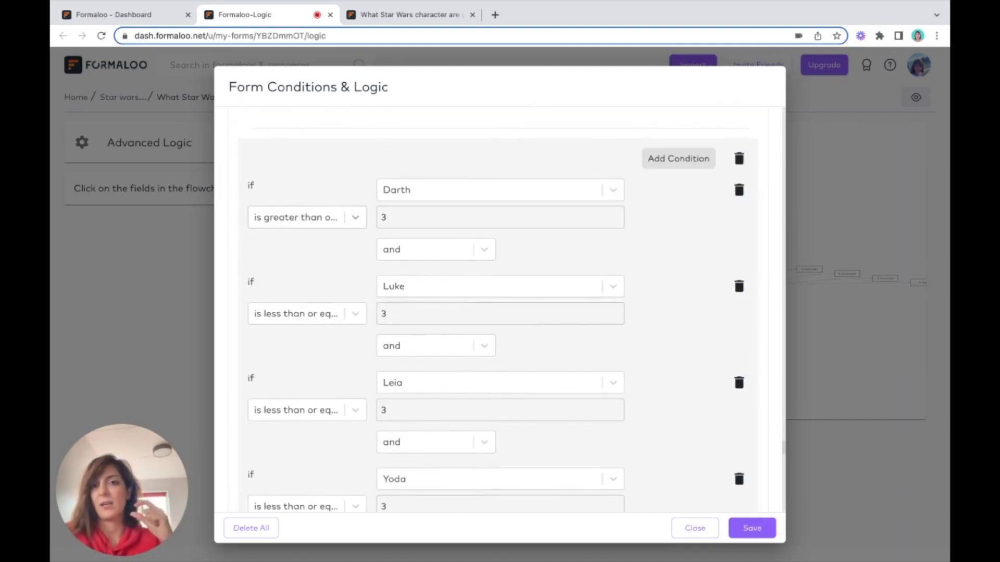
scroll(499, 320, "down", 9)
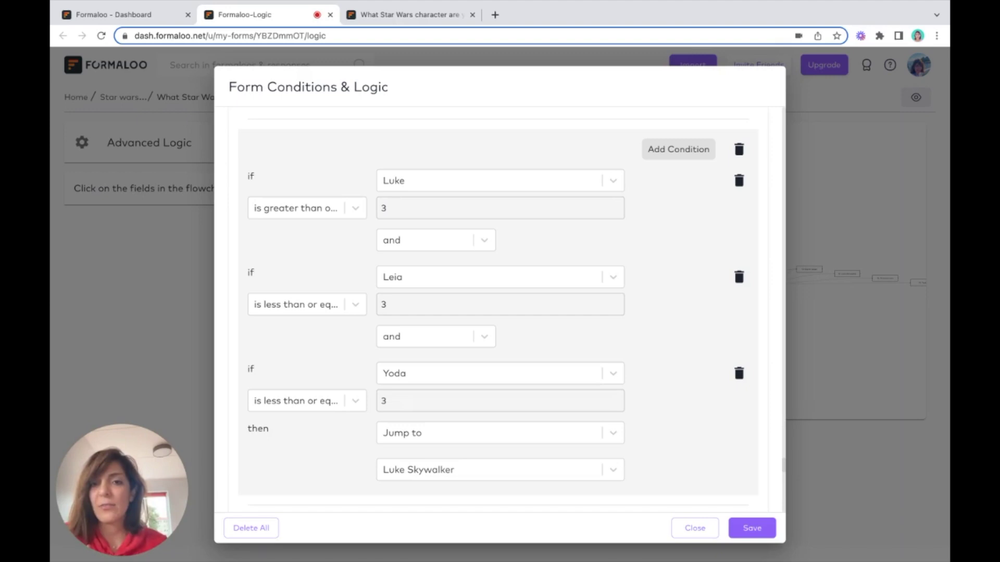
scroll(515, 353, "down", 5)
scroll(522, 439, "down", 6)
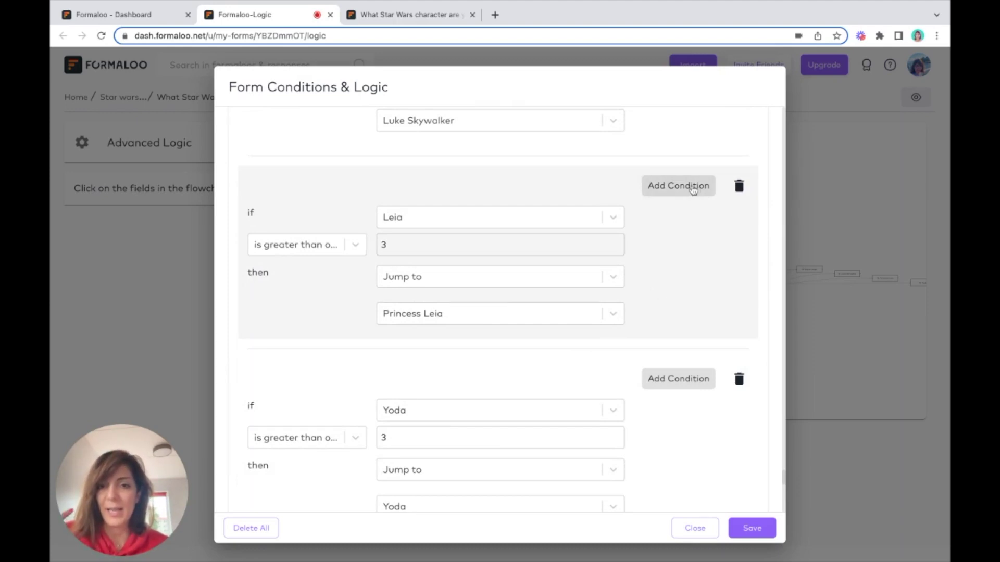
left_click(693, 190)
left_click(395, 312)
type("yod")
left_click(440, 344)
left_click(307, 341)
left_click(312, 500)
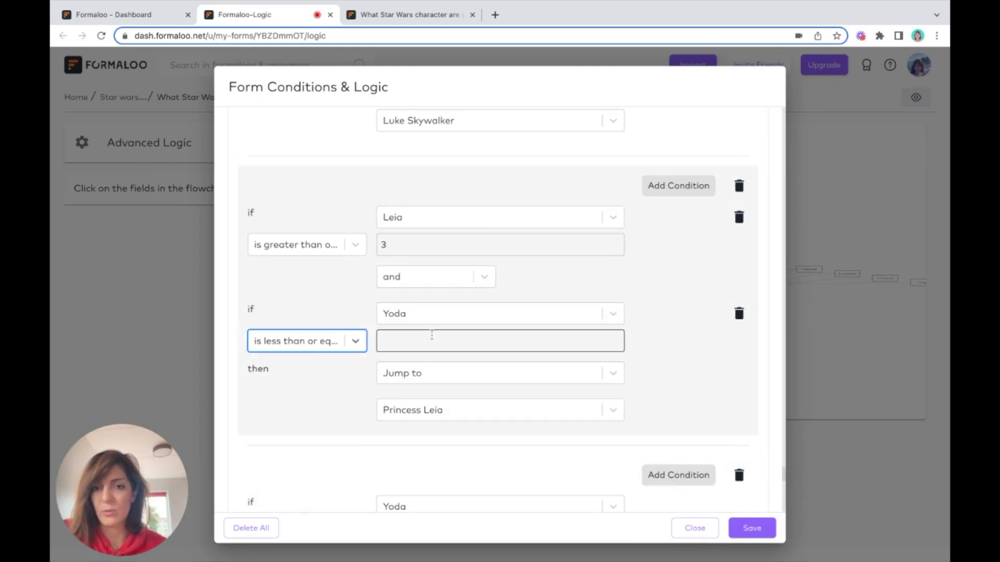
left_click(419, 338)
type("3")
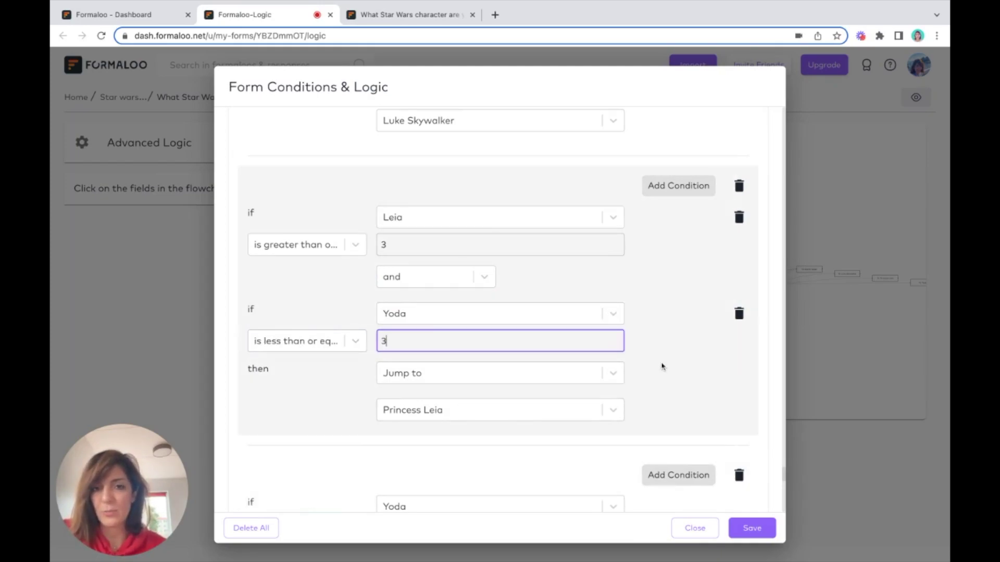
left_click(662, 361)
scroll(662, 362, "down", 1)
scroll(661, 361, "down", 5)
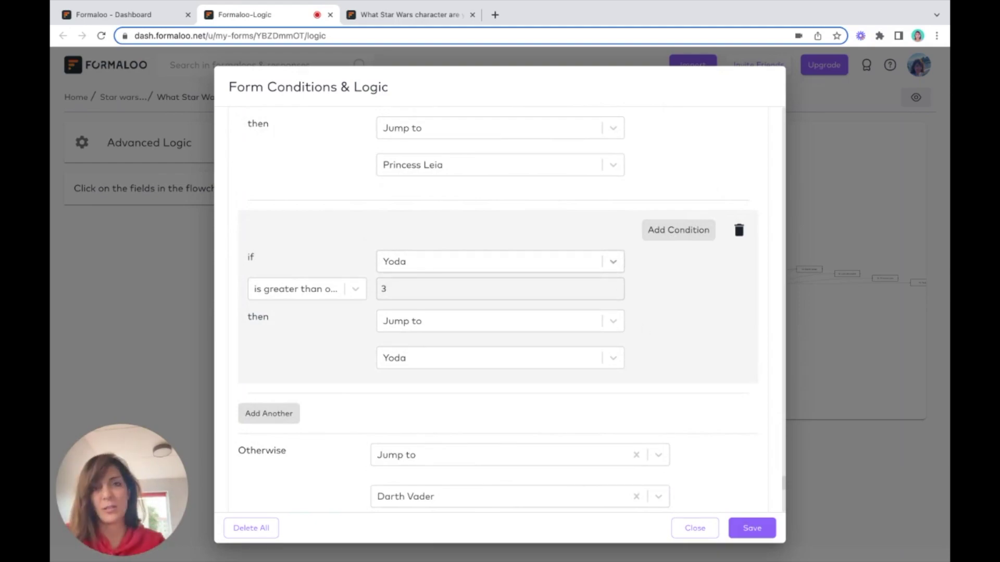
scroll(733, 167, "up", 5)
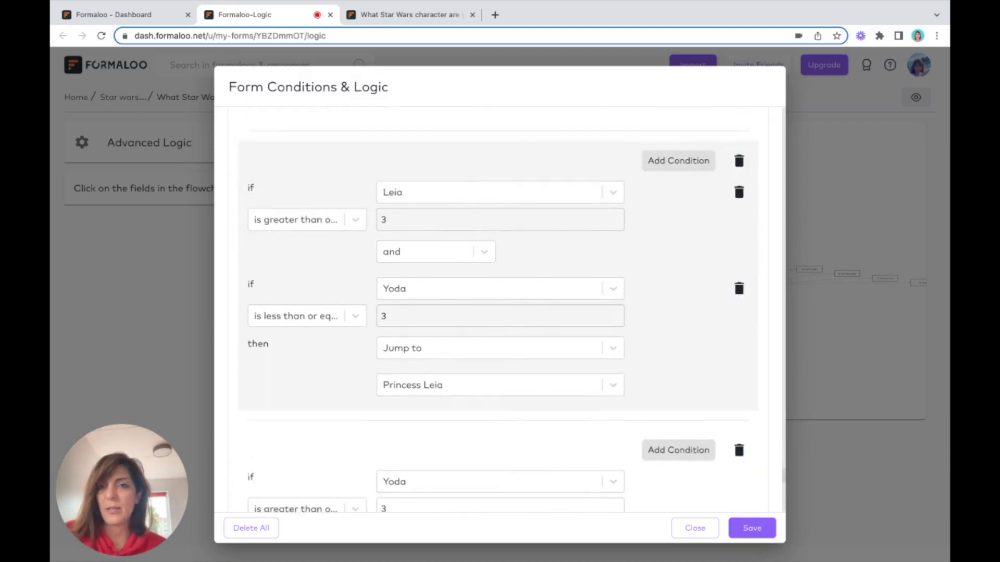
scroll(357, 225, "up", 15)
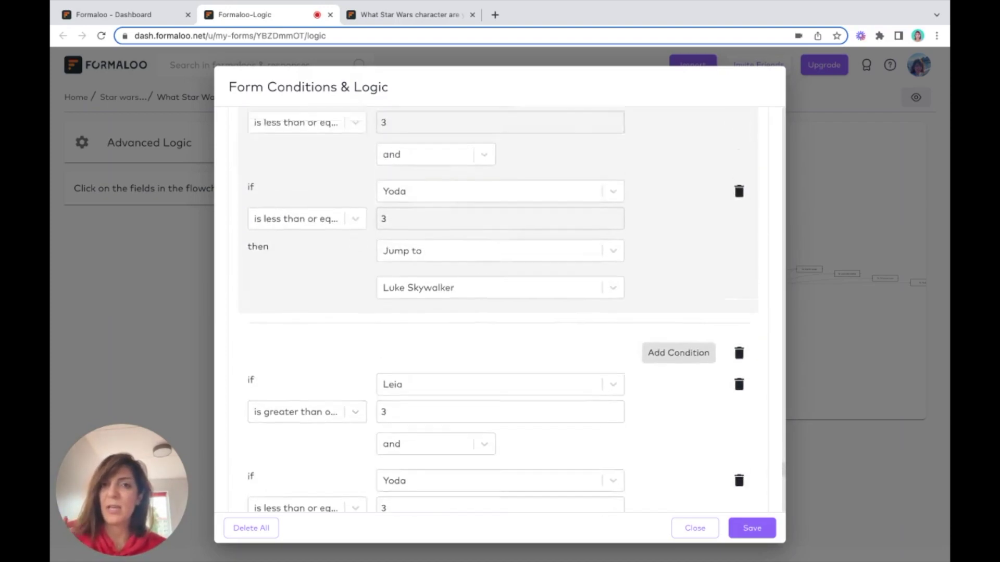
scroll(357, 225, "up", 15)
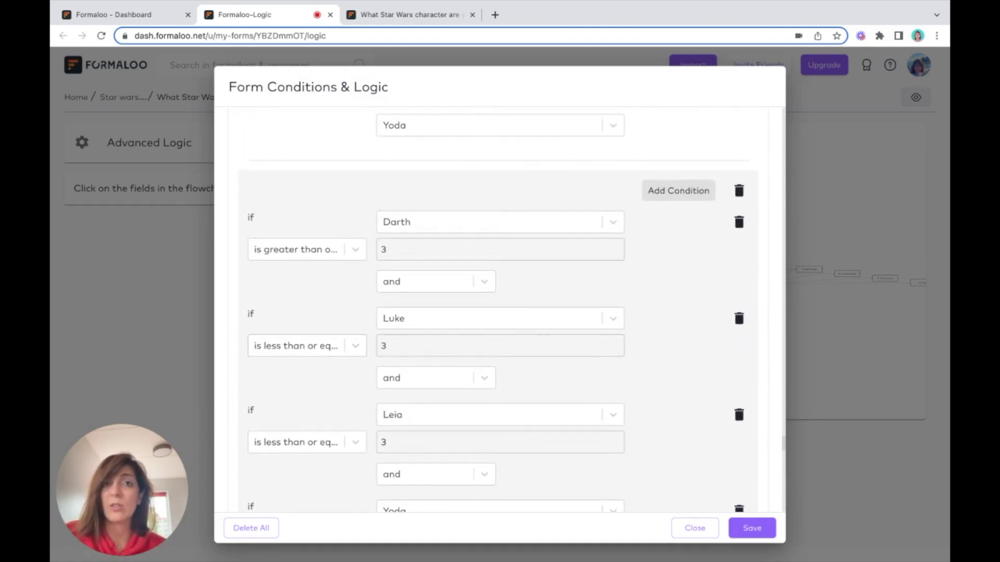
scroll(498, 305, "down", 6)
scroll(498, 304, "up", 1)
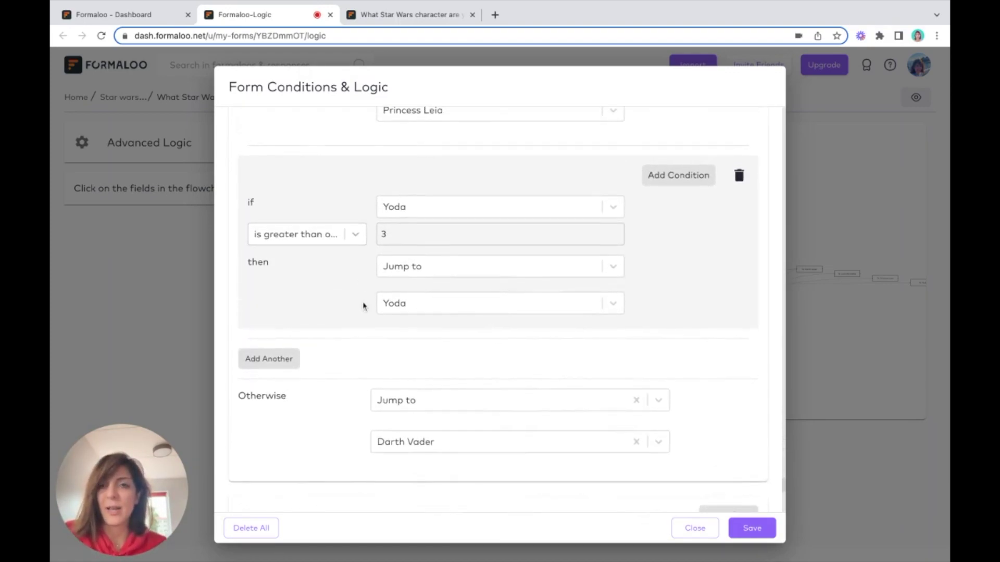
scroll(363, 306, "down", 1)
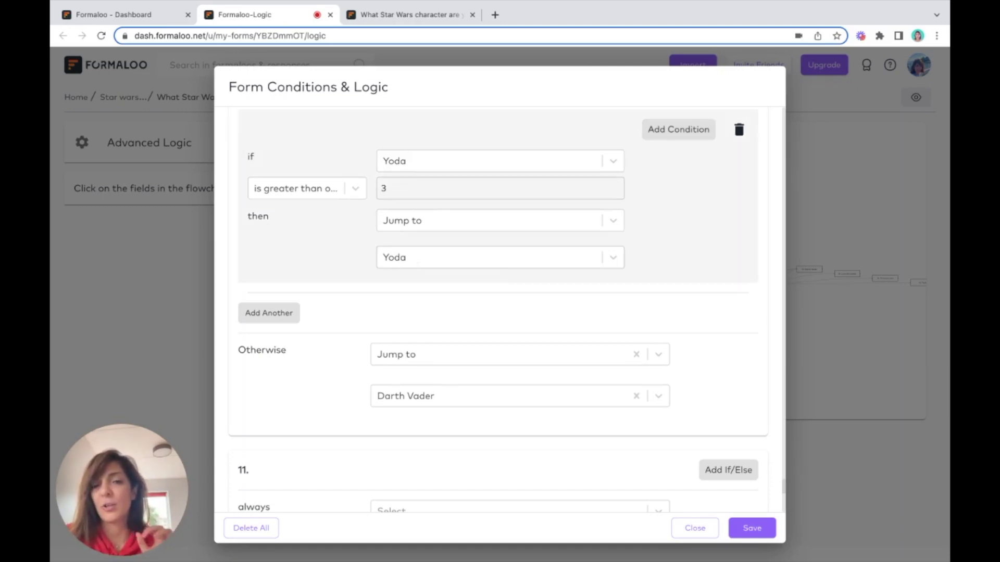
scroll(418, 114, "up", 5)
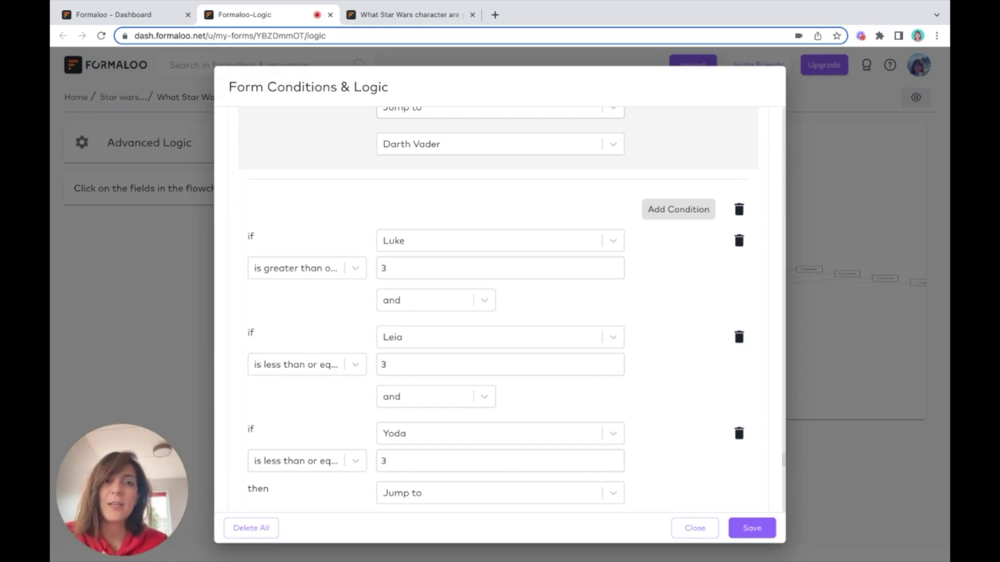
scroll(500, 312, "down", 7)
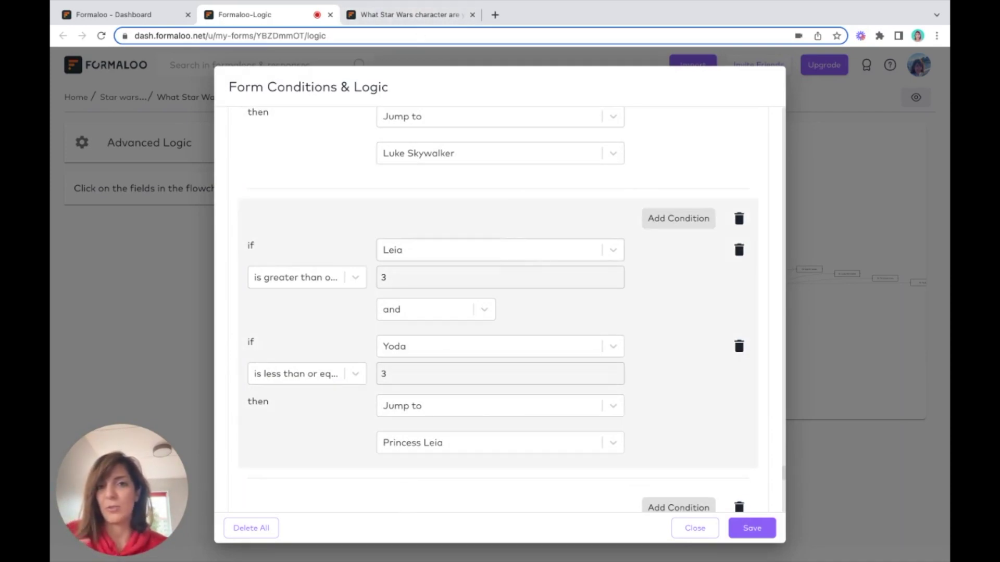
scroll(733, 279, "down", 4)
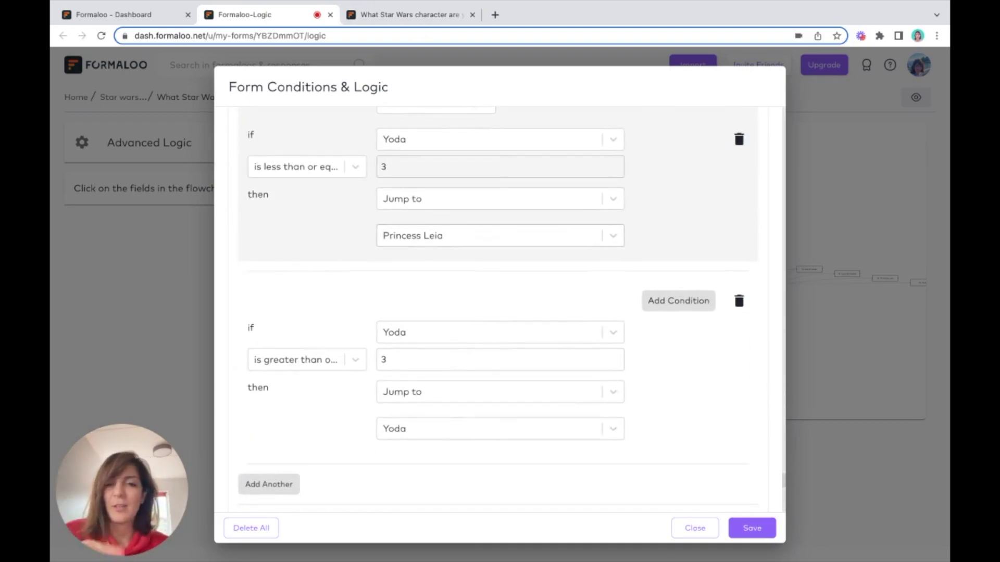
scroll(519, 223, "down", 8)
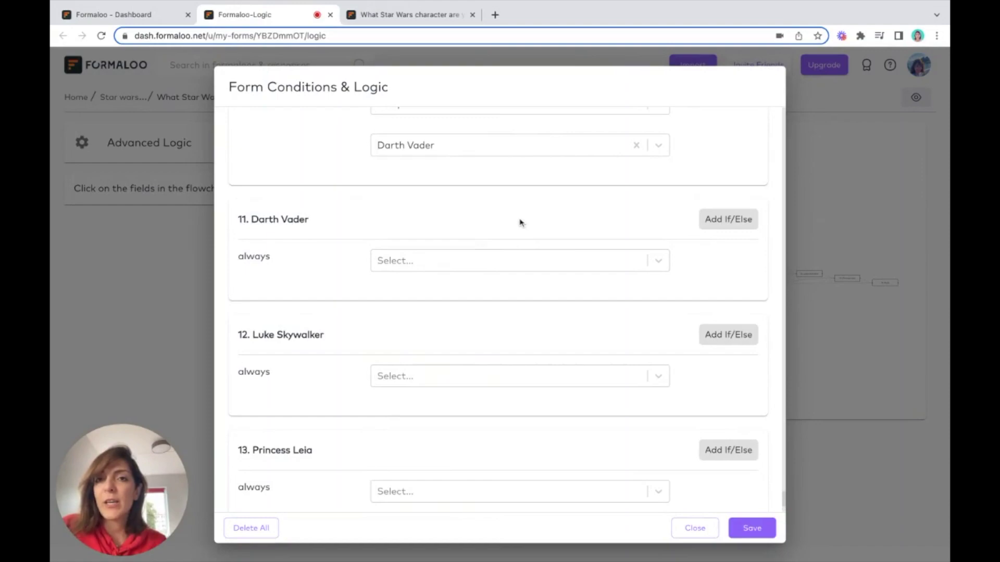
key("ctrl+shift+Tab")
scroll(619, 290, "up", 7)
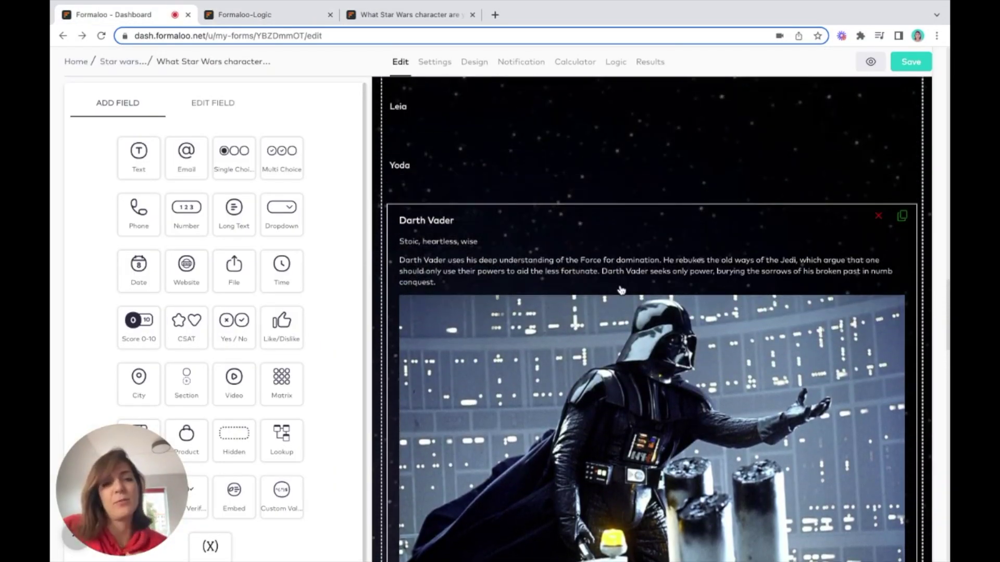
scroll(621, 290, "down", 10)
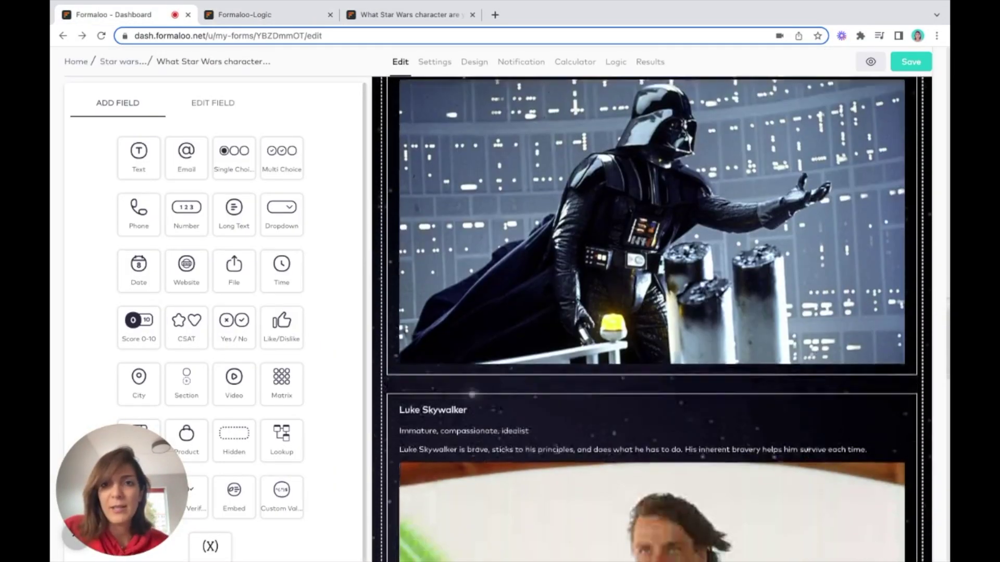
scroll(651, 319, "down", 3)
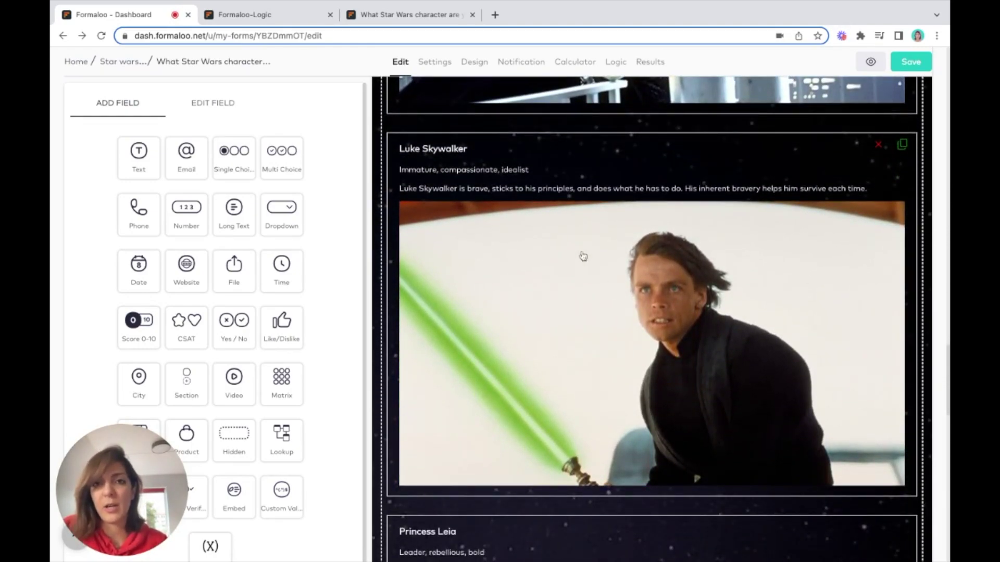
scroll(581, 250, "up", 10)
scroll(583, 243, "up", 10)
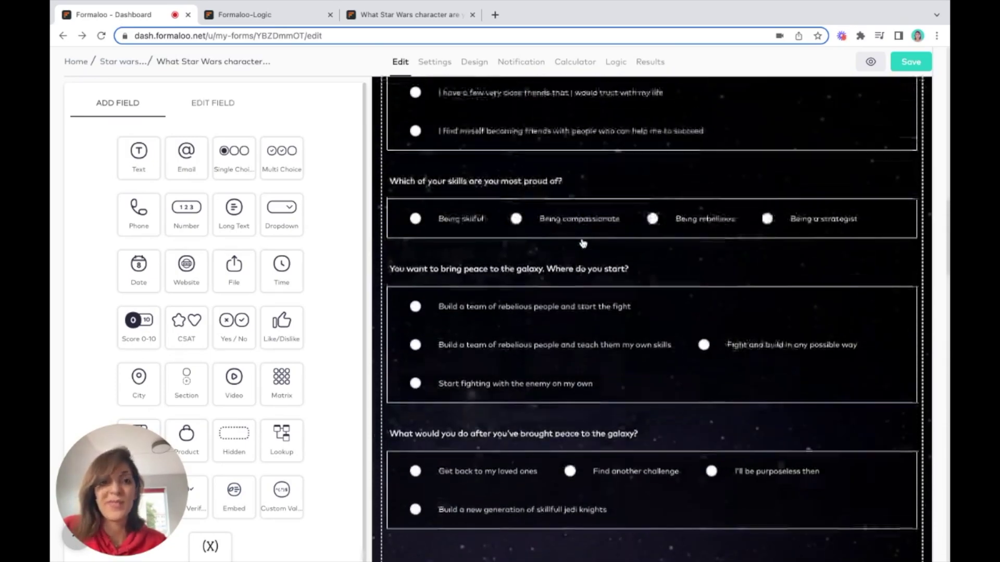
scroll(651, 319, "up", 10)
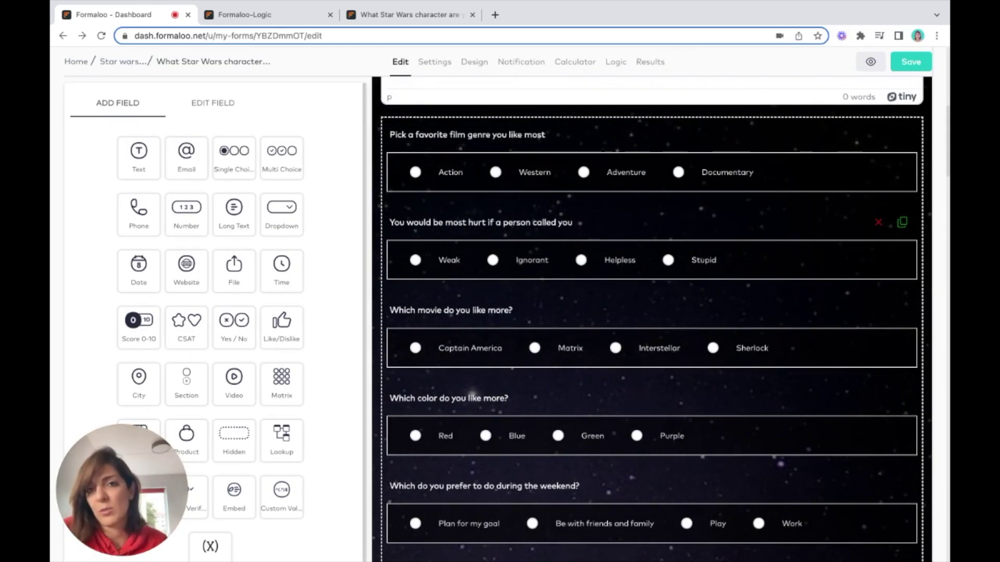
scroll(518, 168, "down", 10)
scroll(523, 171, "down", 8)
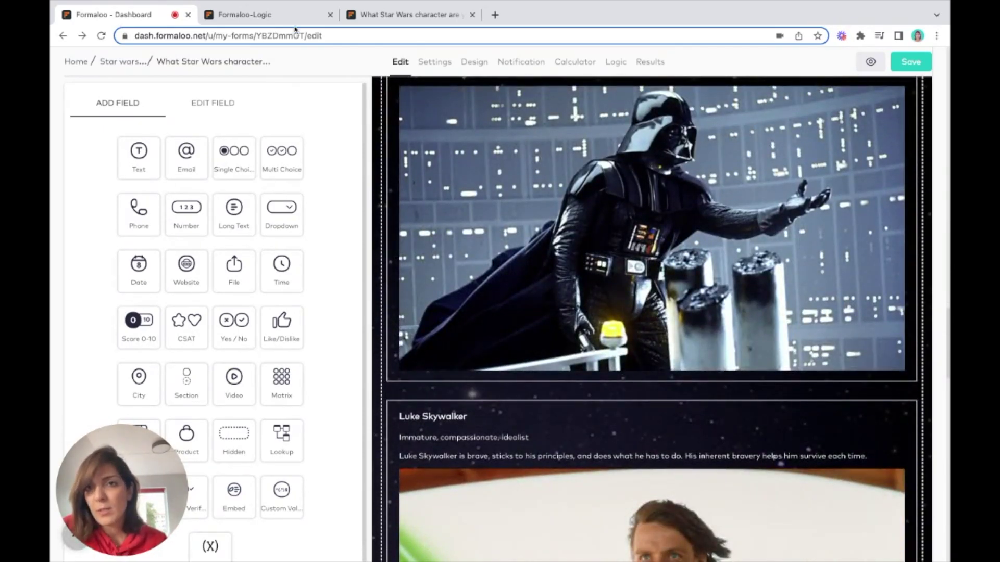
left_click(260, 15)
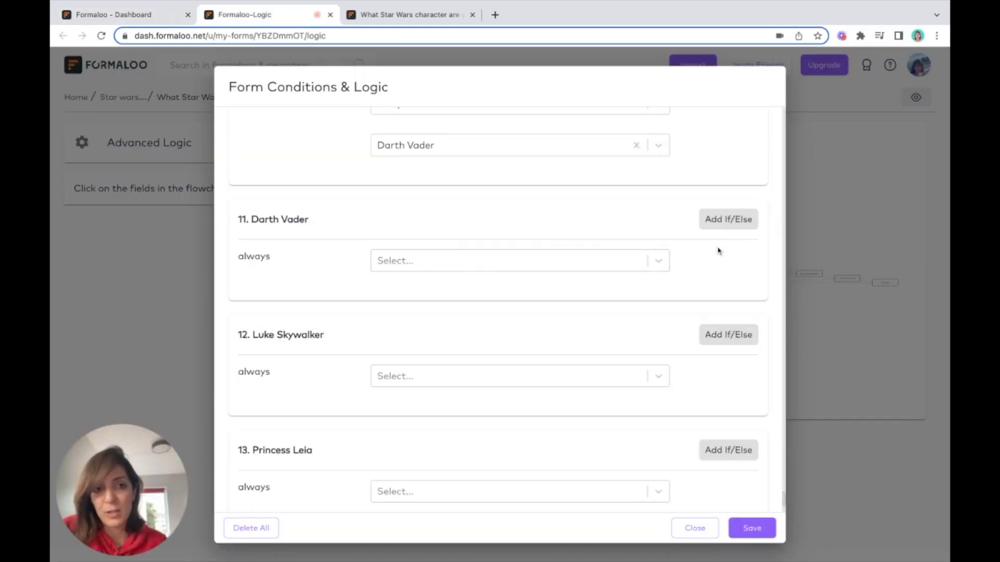
Set the Darth Vader, Luke Skywalker and Princess Leia result pages to Submit form
left_click(725, 224)
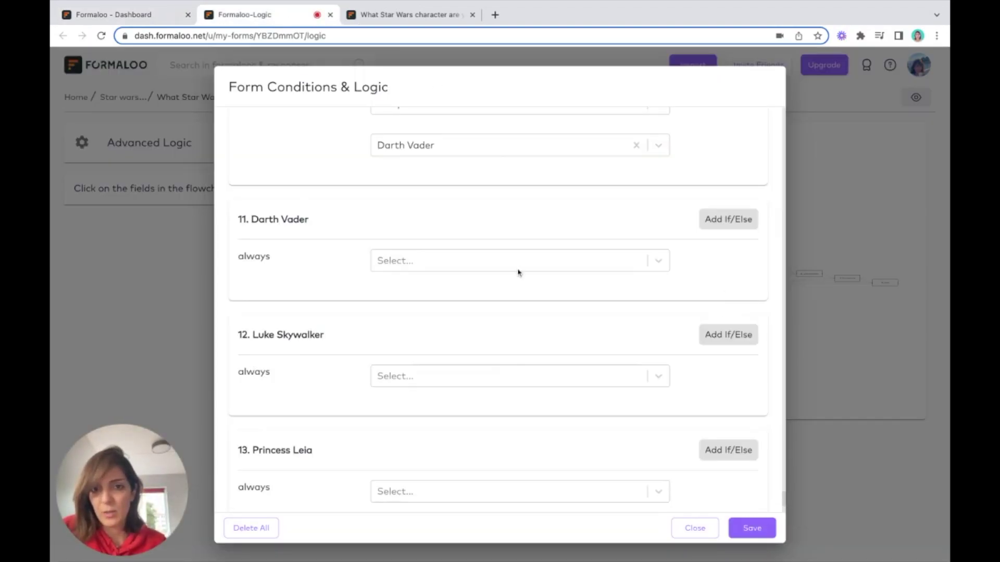
left_click(488, 267)
left_click(476, 290)
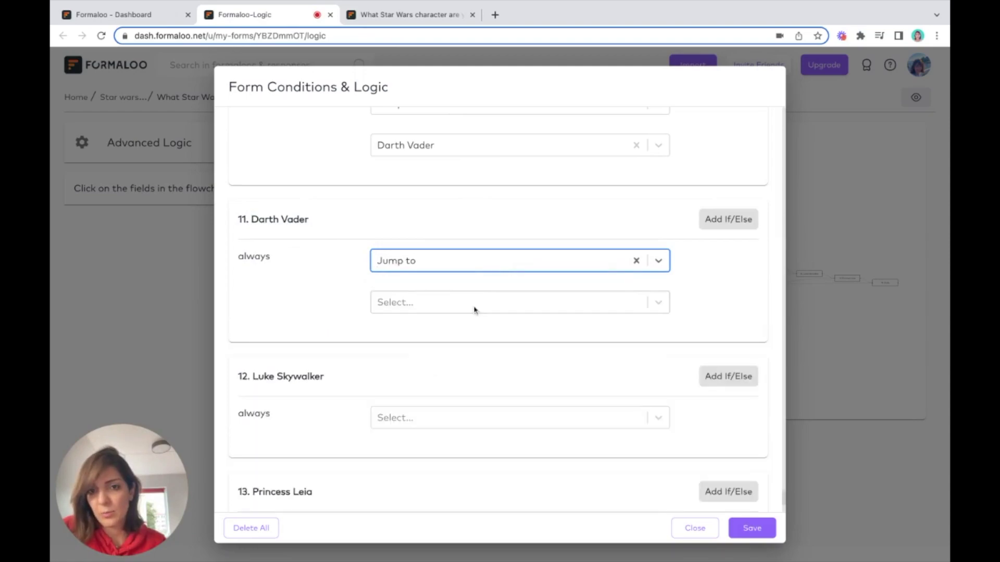
left_click(475, 307)
left_click(482, 265)
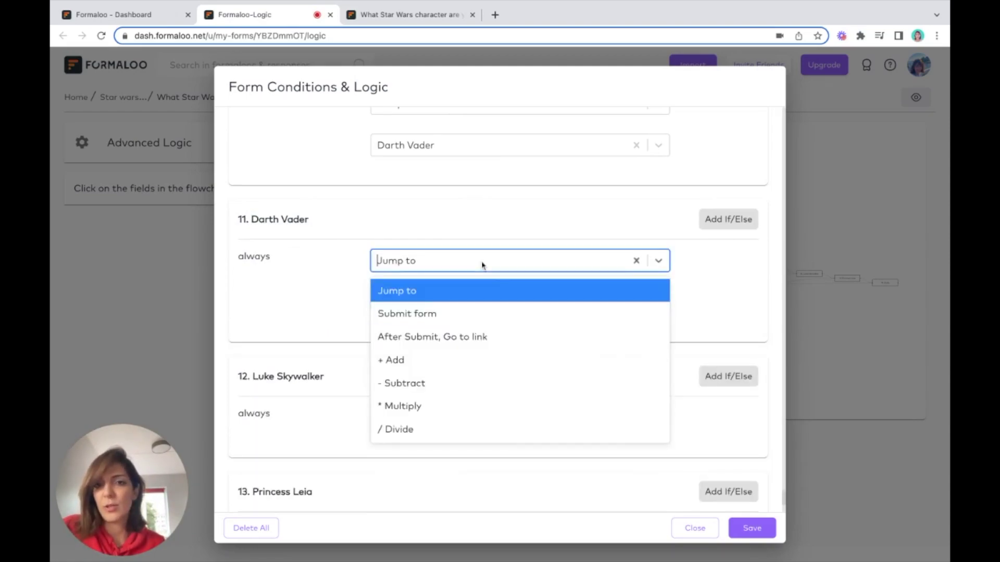
left_click(428, 315)
scroll(446, 279, "down", 3)
left_click(491, 232)
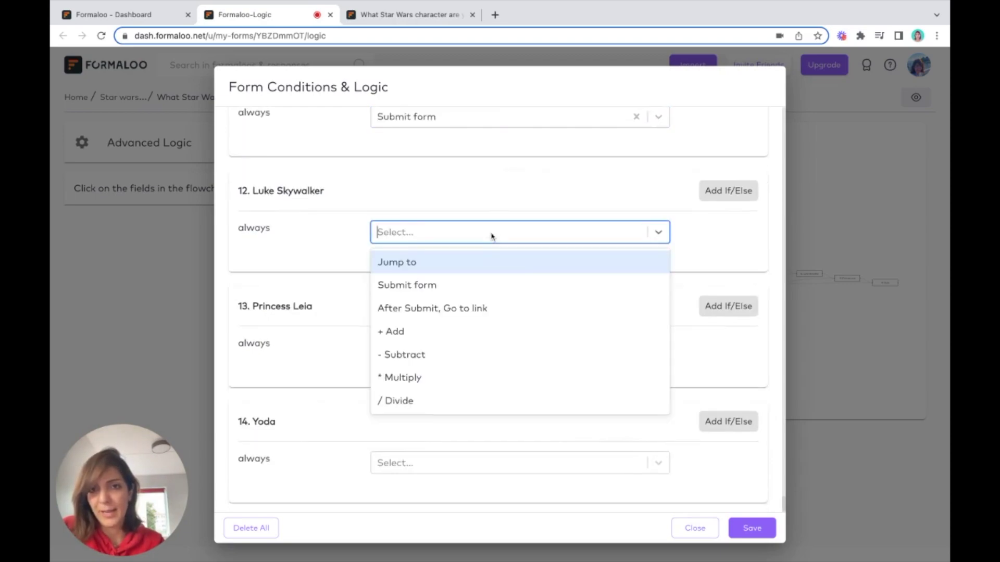
left_click(442, 287)
left_click(492, 348)
left_click(430, 400)
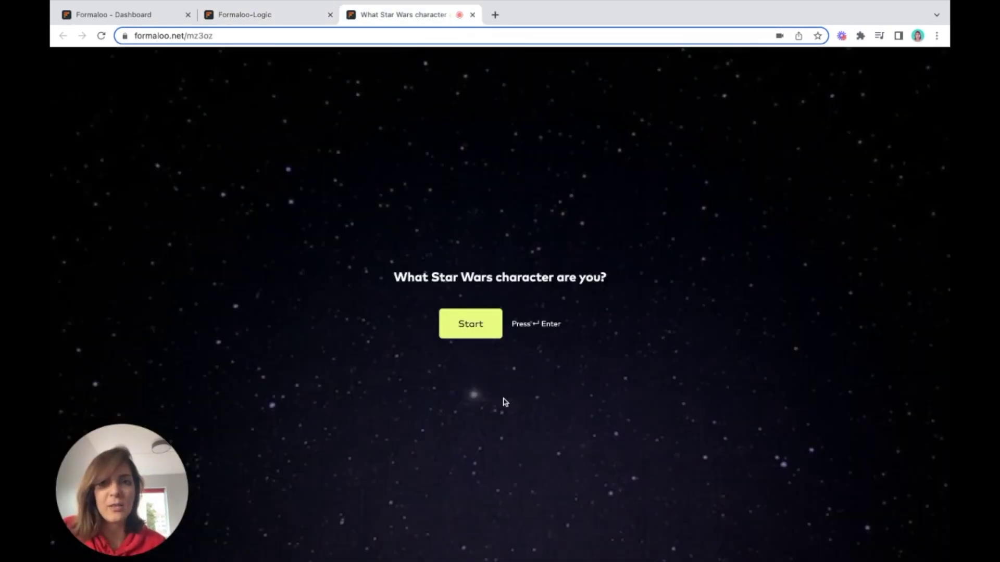
Run the live quiz answering A (Action, Plan for my goal), then return to the editor
left_click(464, 328)
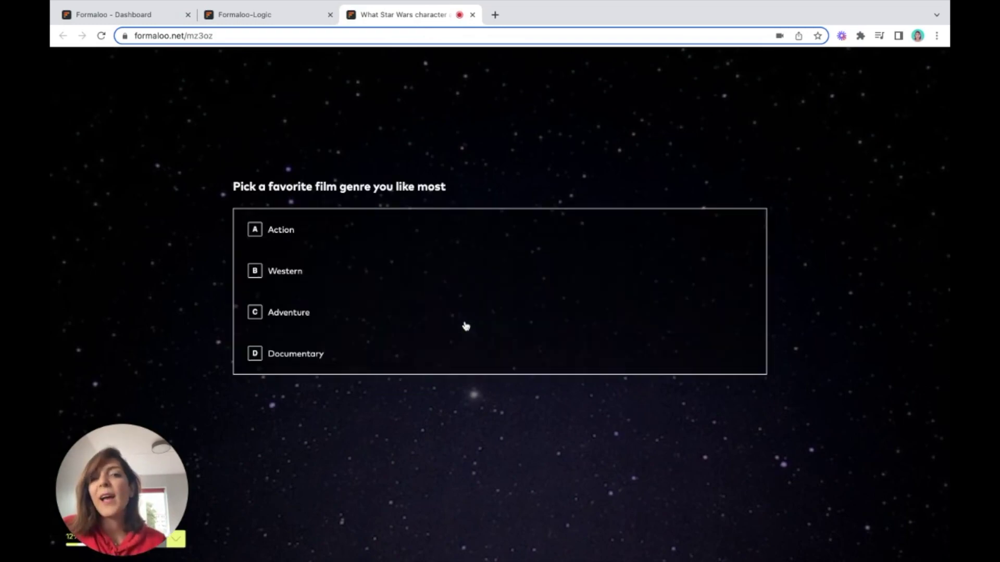
key("a")
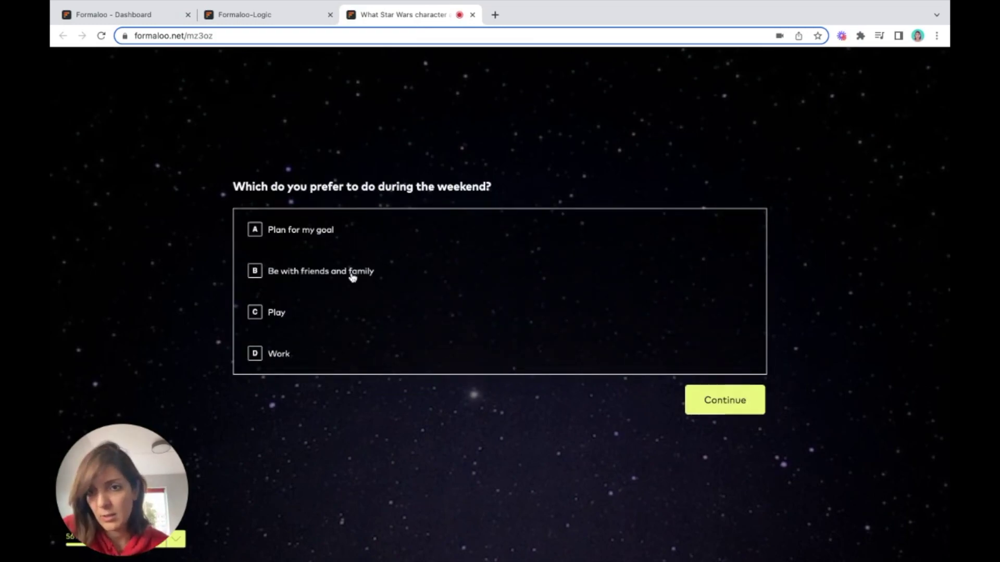
key("a")
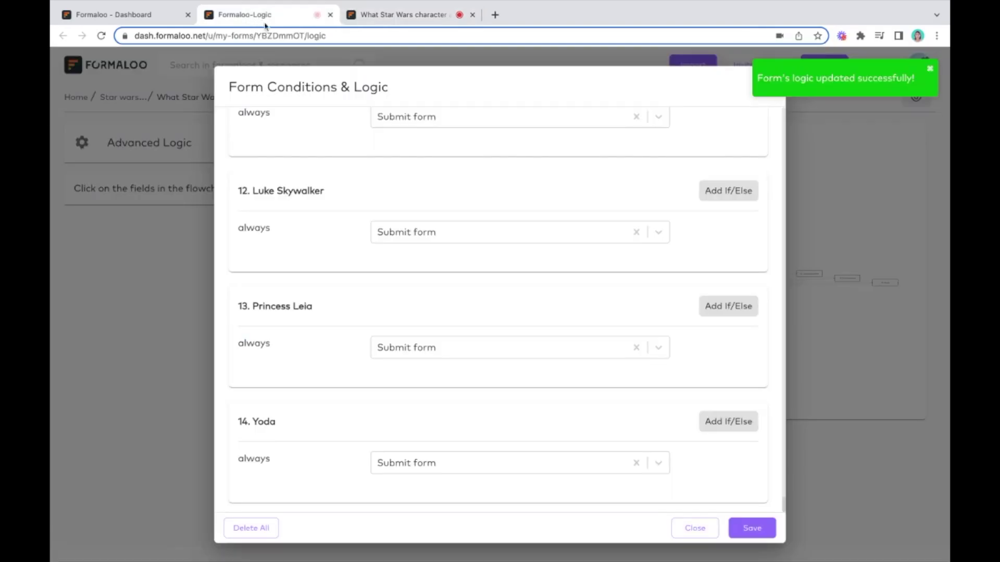
left_click(149, 15)
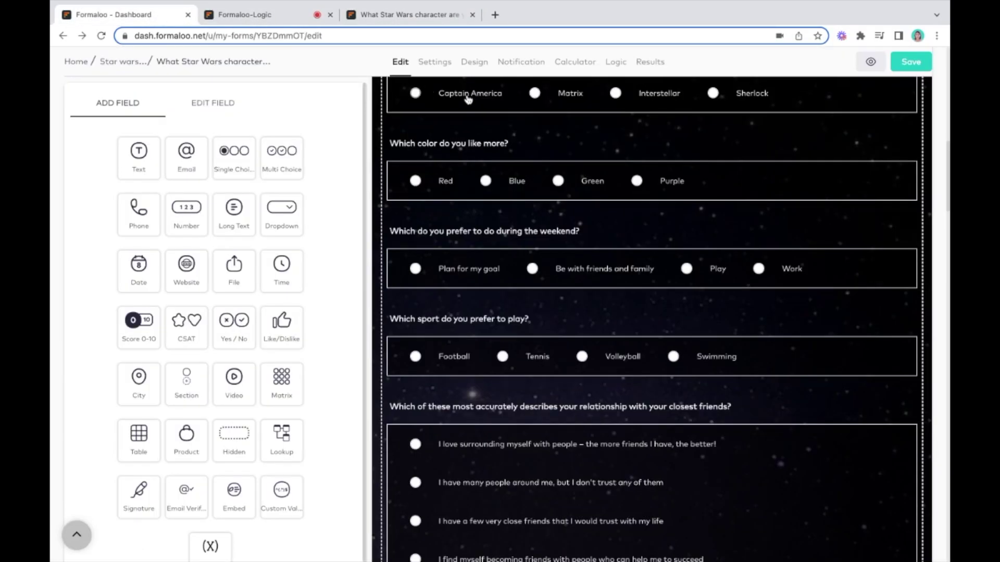
Turn on 'Shuffle the order of choices on fields' in the form settings
left_click(444, 65)
scroll(499, 313, "down", 7)
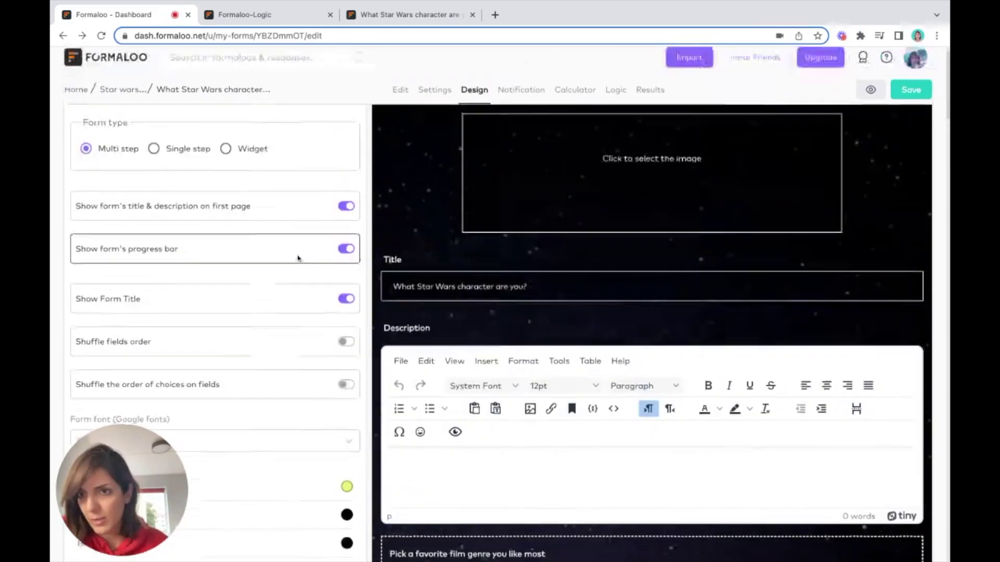
scroll(296, 257, "down", 3)
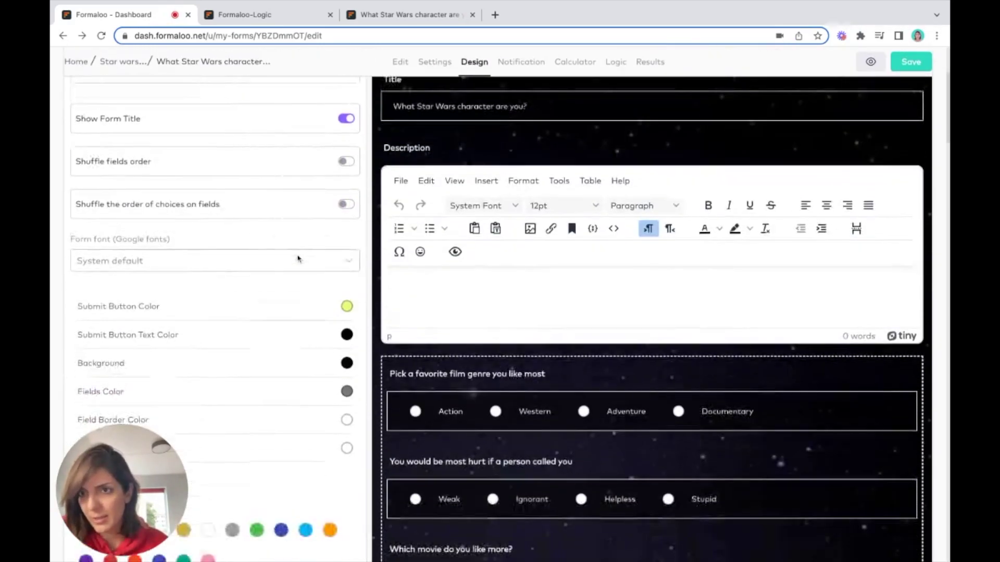
scroll(297, 258, "up", 2)
scroll(298, 258, "down", 1)
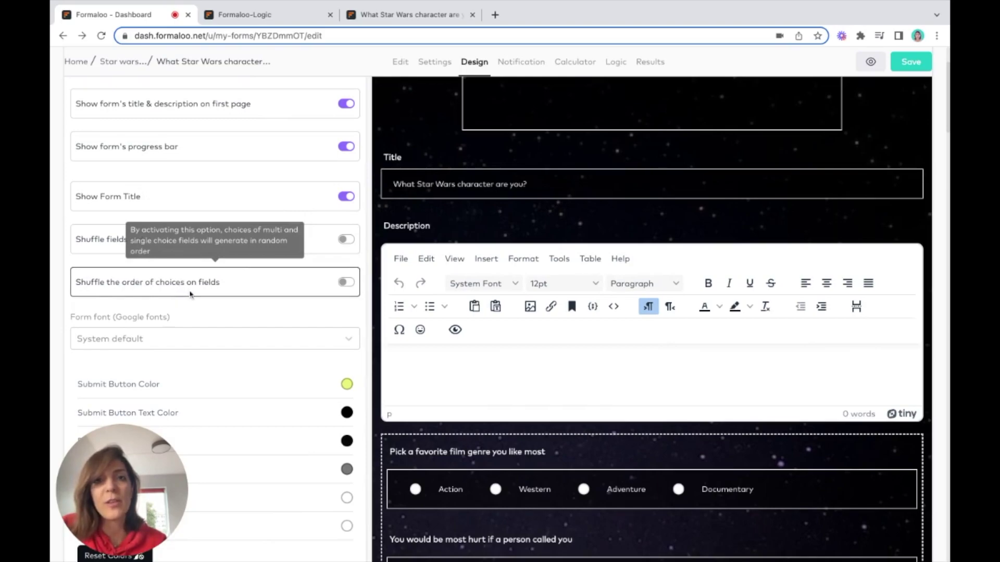
left_click(346, 284)
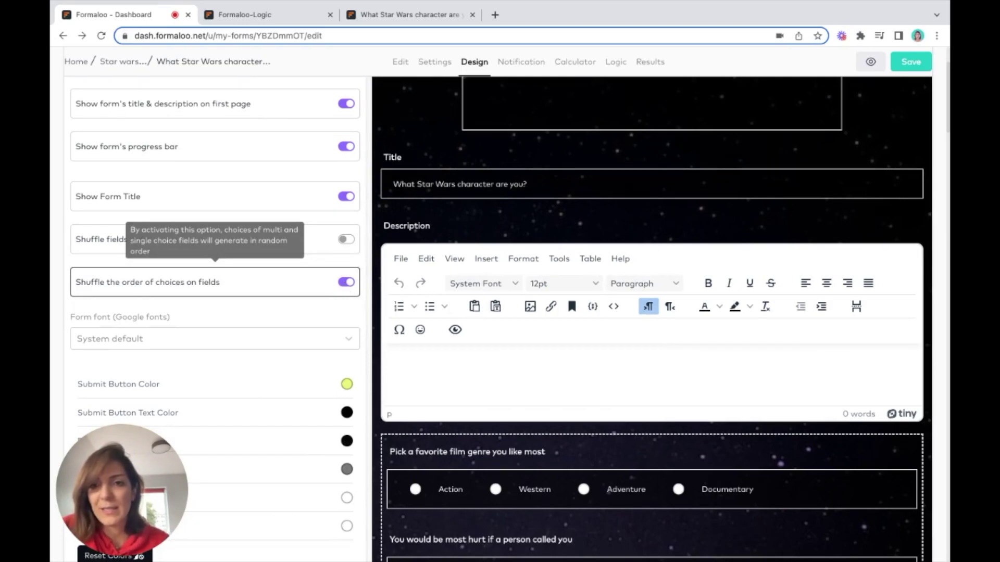
Check the film-genre question's Shuffle options order setting
left_click(433, 462)
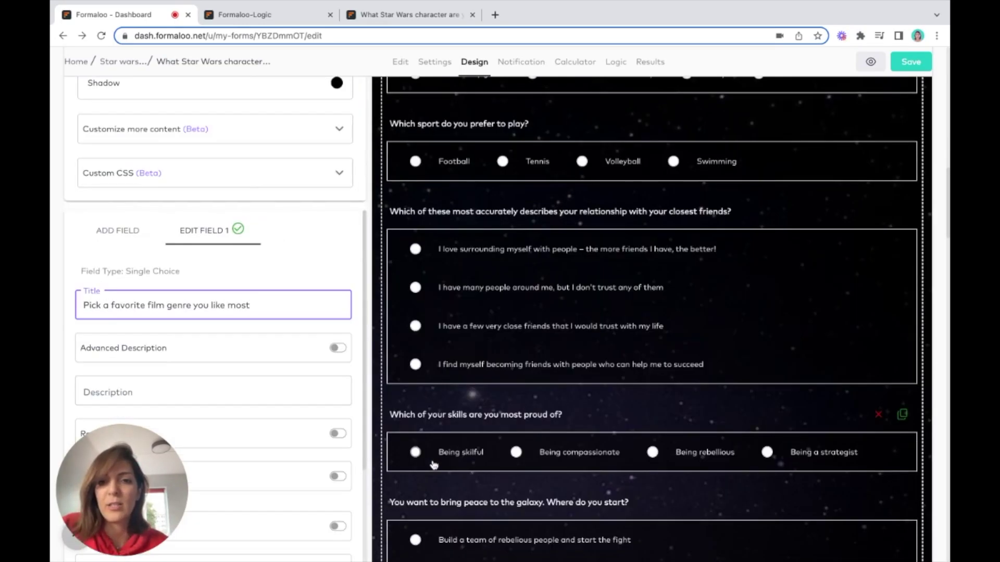
scroll(240, 333, "down", 1)
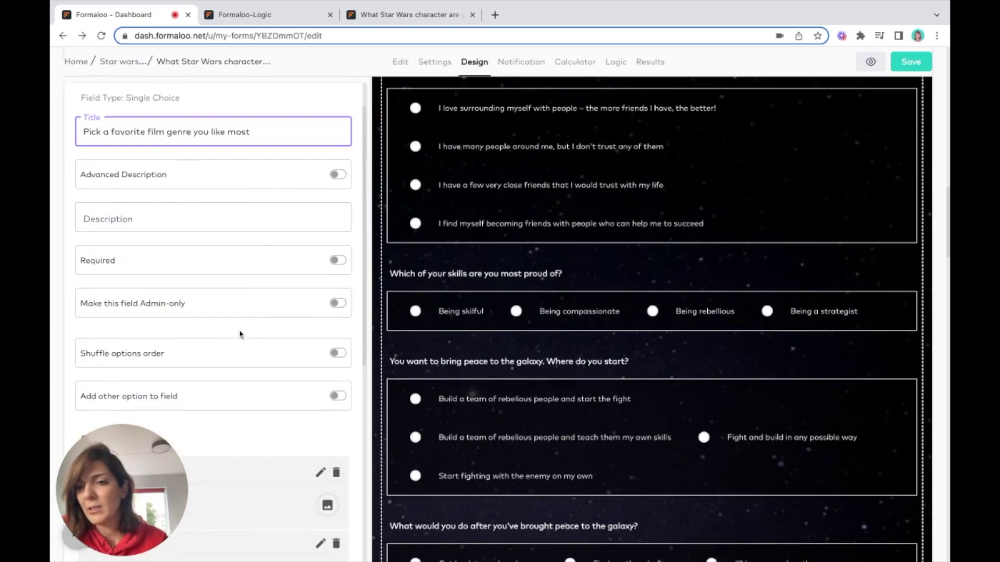
left_click(337, 353)
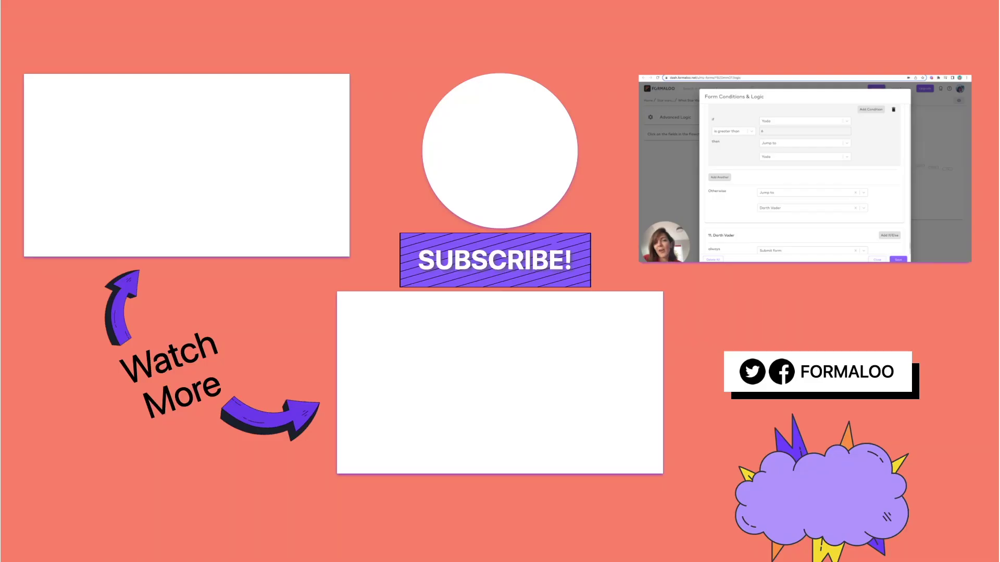